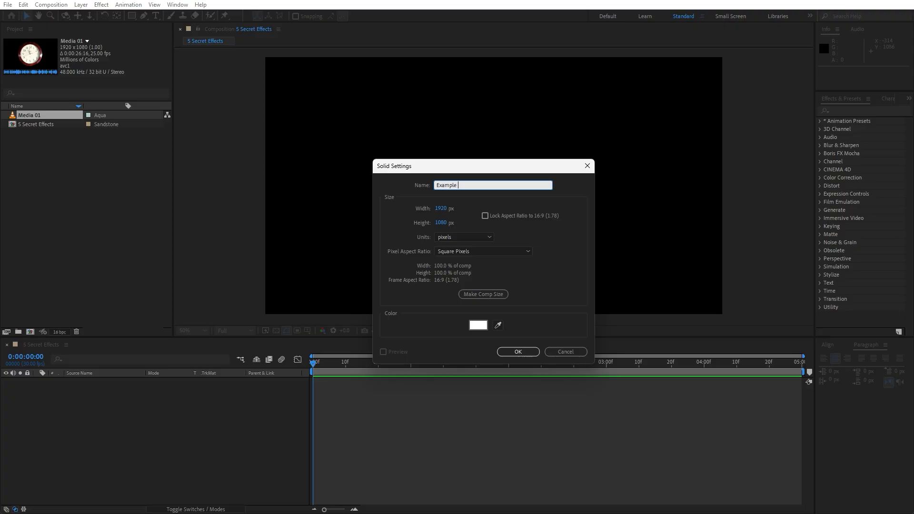
Create a white 1920 × 1080 px solid named "Example Solid".
{"action": "type", "text": "Solid"}
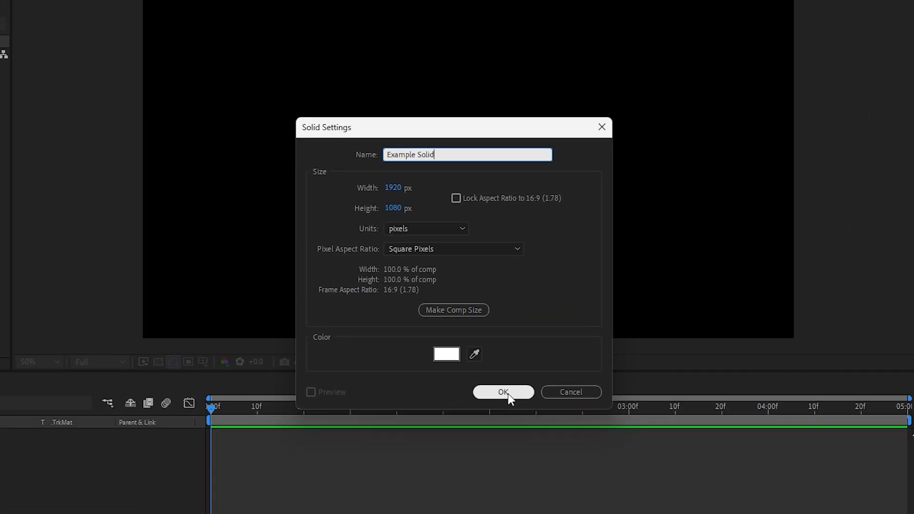
{"action": "left_click", "coordinate": [507, 394]}
{"action": "left_click", "coordinate": [128, 416]}
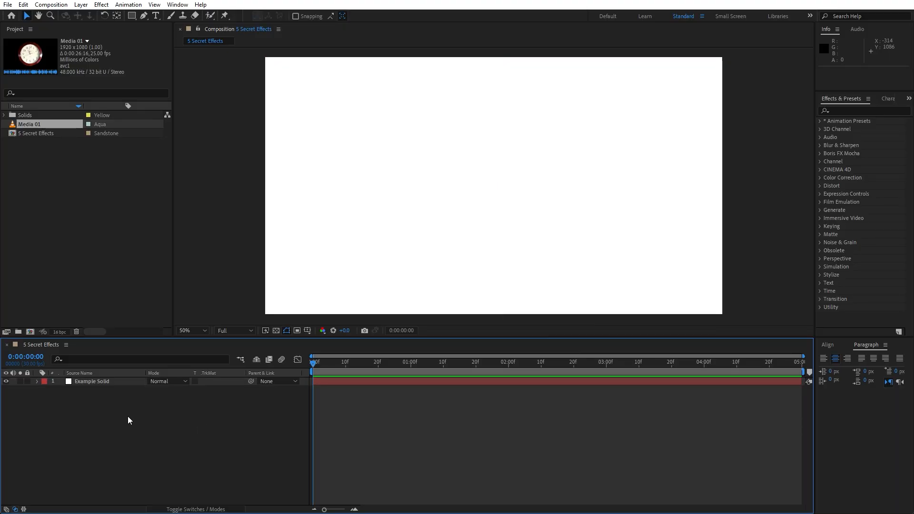
Apply the Venetian Blinds transition effect to the Example Solid layer.
{"action": "left_click", "coordinate": [104, 382]}
{"action": "left_click", "coordinate": [101, 4]}
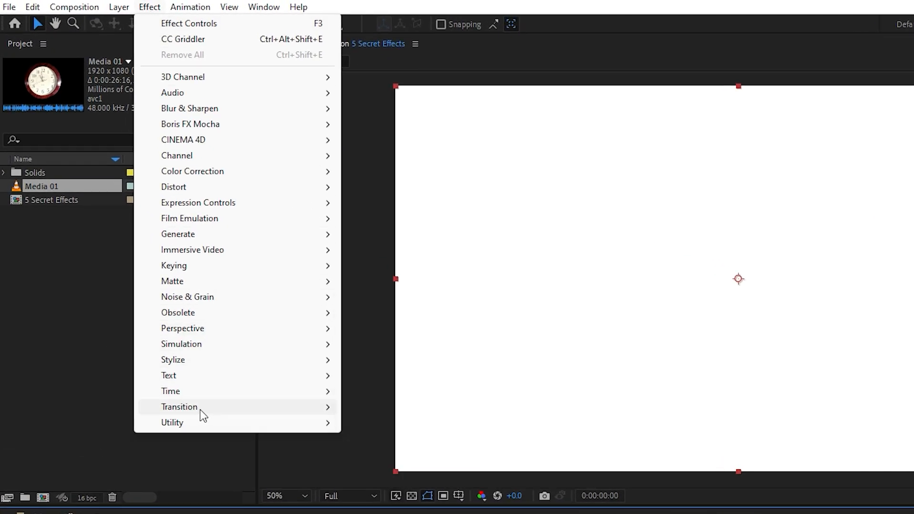
{"action": "mouse_move", "coordinate": [200, 409]}
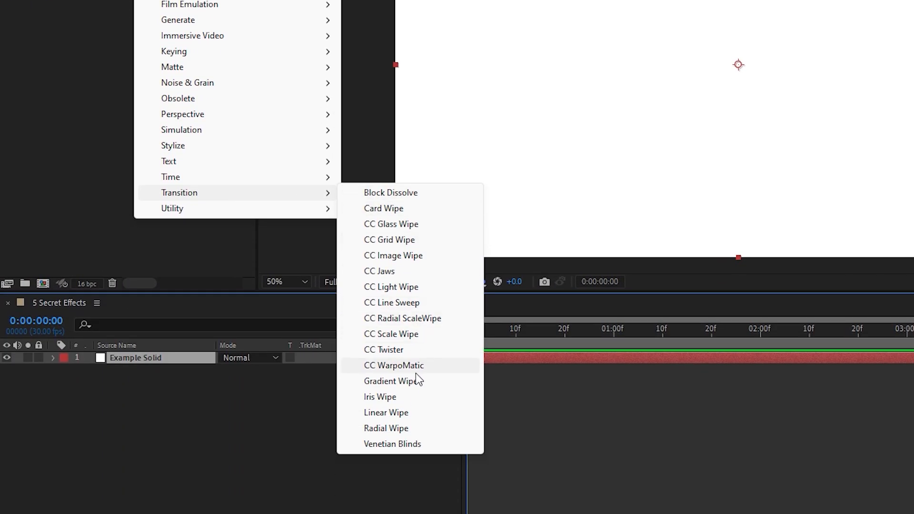
{"action": "left_click", "coordinate": [403, 445]}
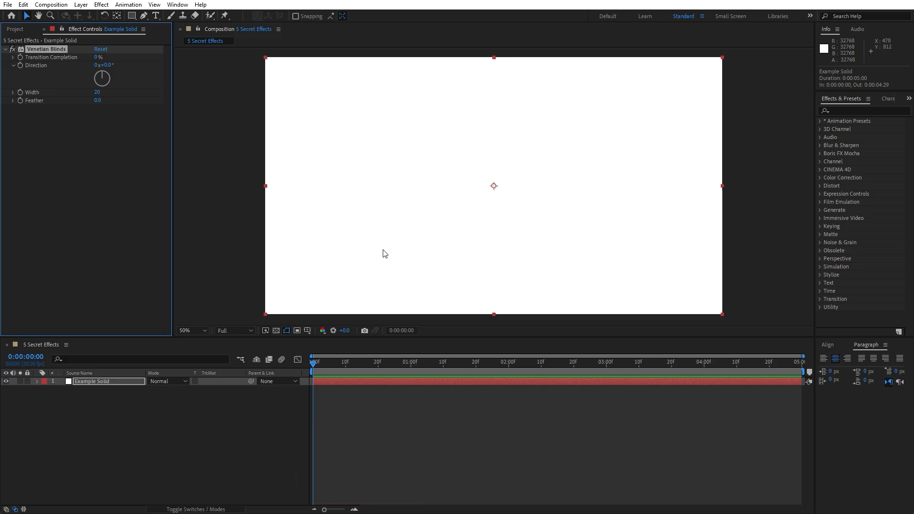
Set Venetian Blinds to 55% Transition Completion, Width 105 and Direction 53° for diagonal stripes, and move the playhead to 0:00:00:06.
{"action": "mouse_move", "coordinate": [319, 364]}
{"action": "left_mouse_down"}
{"action": "mouse_move", "coordinate": [351, 366]}
{"action": "mouse_move", "coordinate": [307, 366]}
{"action": "left_mouse_up"}
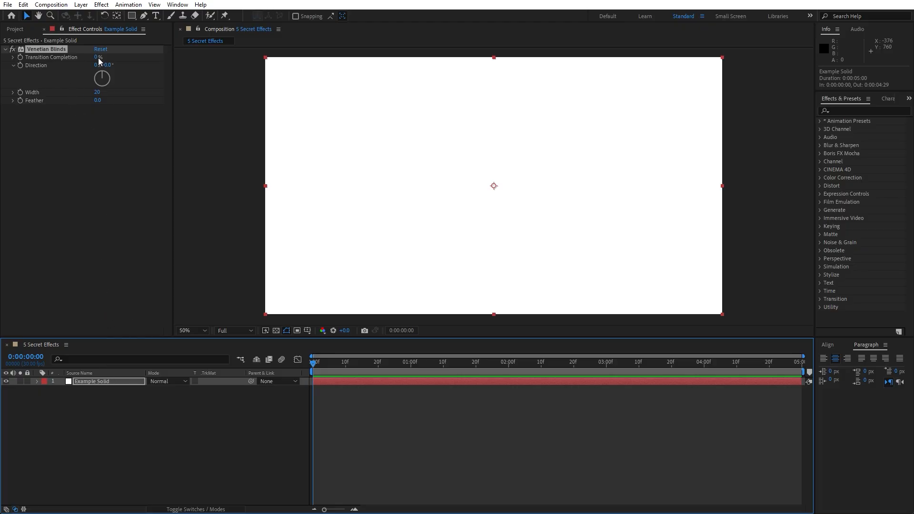
{"action": "left_click_drag", "start_coordinate": [98, 58], "coordinate": [131, 60]}
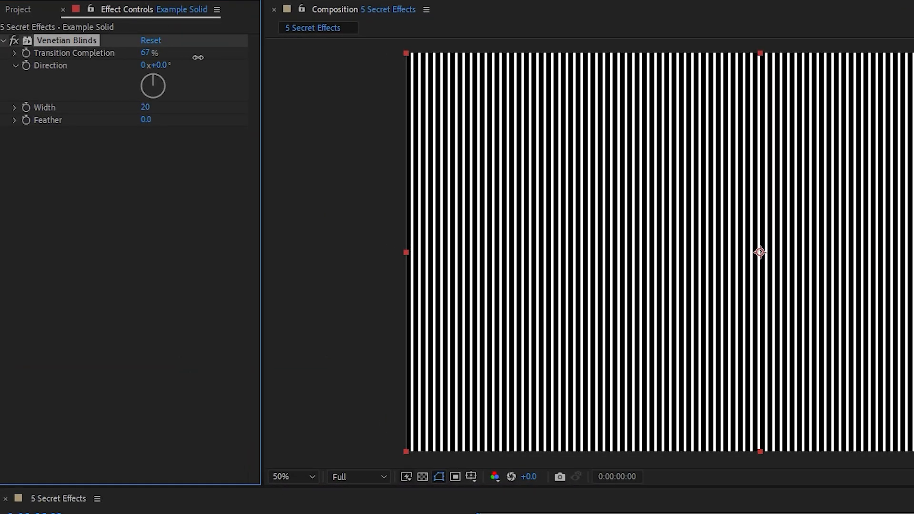
{"action": "mouse_move", "coordinate": [198, 58]}
{"action": "left_mouse_down"}
{"action": "mouse_move", "coordinate": [178, 59]}
{"action": "mouse_move", "coordinate": [186, 61]}
{"action": "left_mouse_up"}
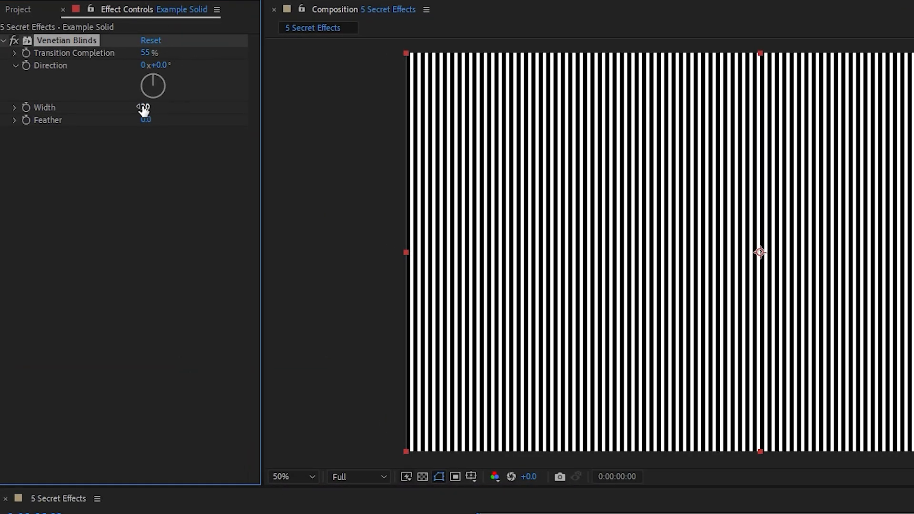
{"action": "left_click_drag", "start_coordinate": [142, 110], "coordinate": [215, 116]}
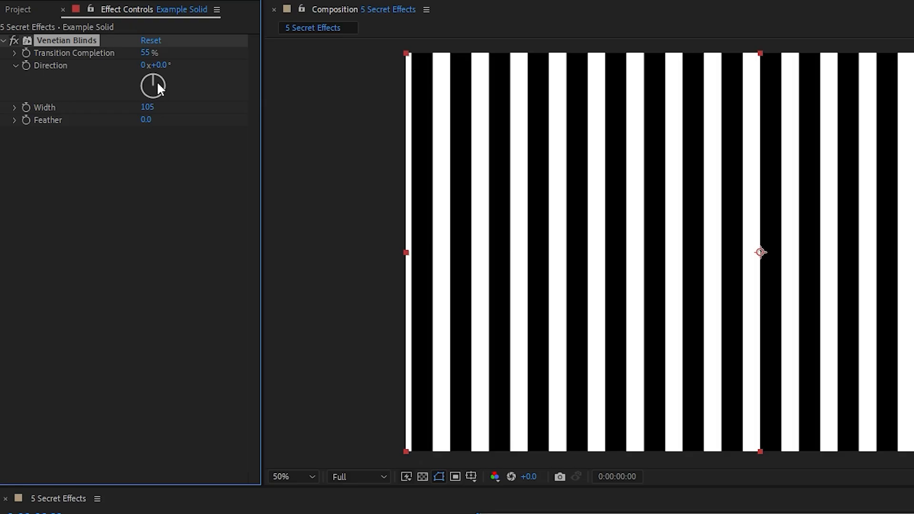
{"action": "left_click_drag", "start_coordinate": [157, 82], "coordinate": [165, 79]}
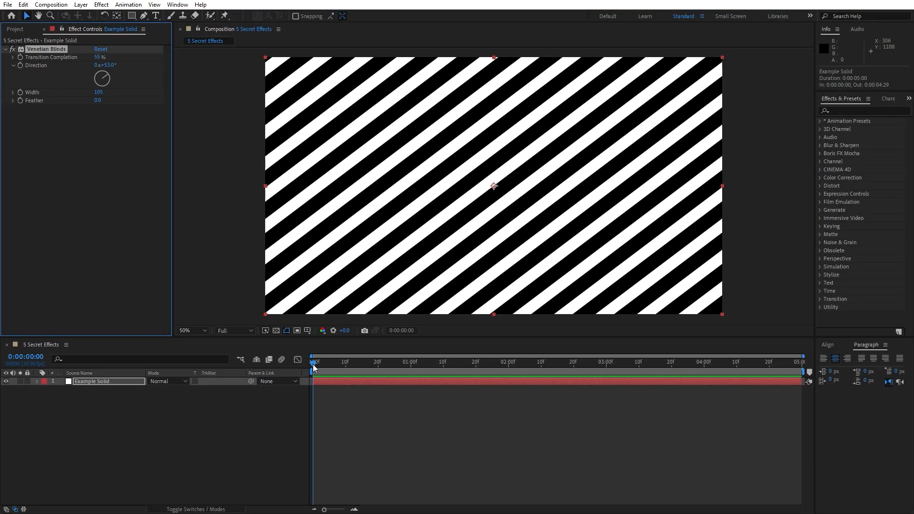
{"action": "left_click_drag", "start_coordinate": [313, 367], "coordinate": [333, 367]}
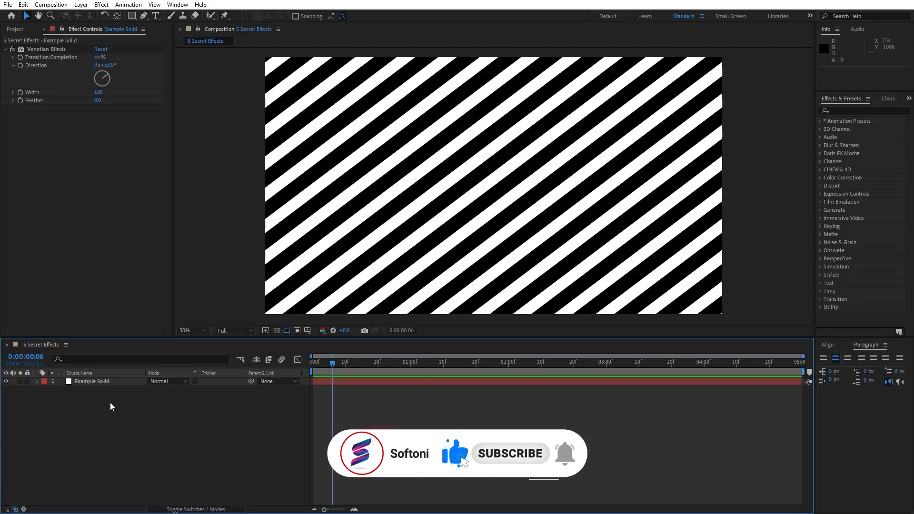
Apply the CC Kaleida stylize effect to the striped Example Solid layer.
{"action": "left_click", "coordinate": [102, 384]}
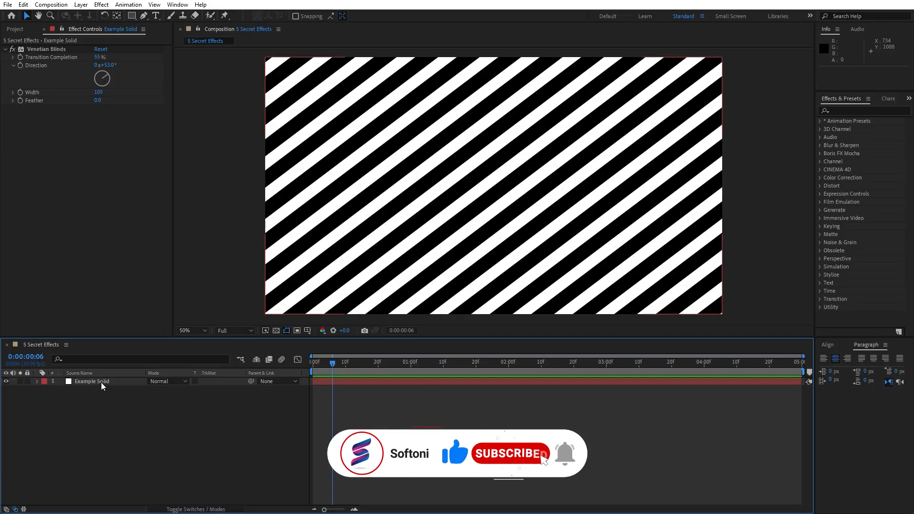
{"action": "left_click", "coordinate": [101, 382]}
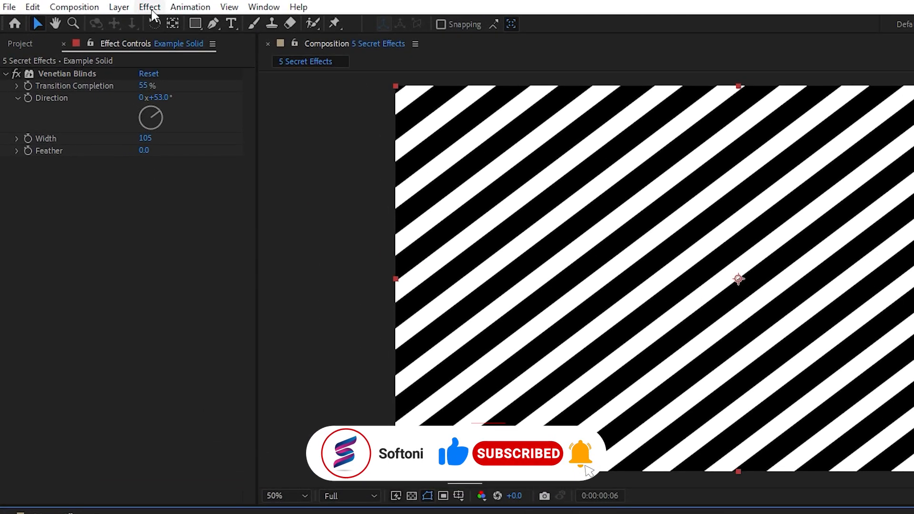
{"action": "left_click", "coordinate": [101, 4]}
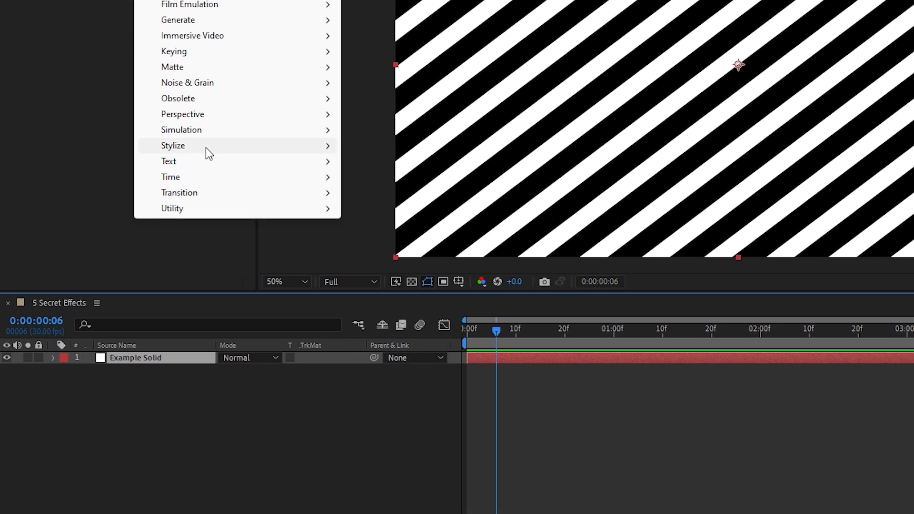
{"action": "mouse_move", "coordinate": [205, 360]}
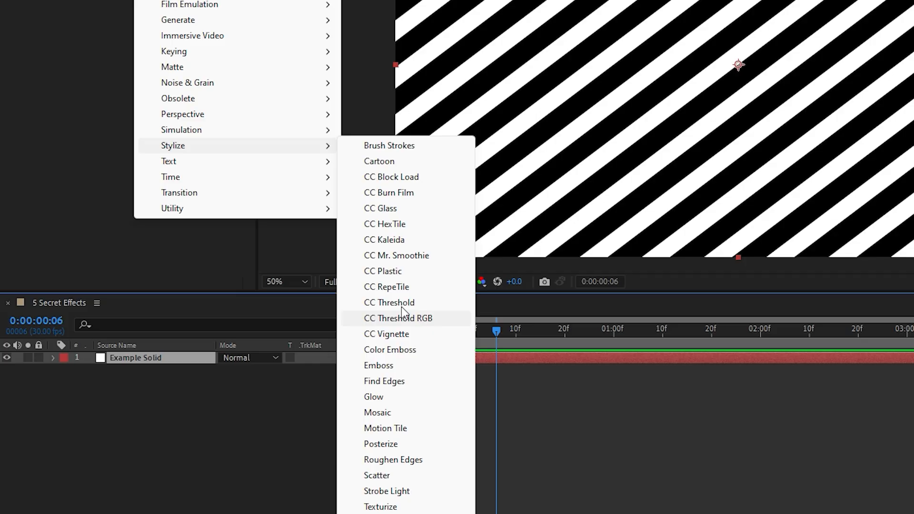
{"action": "left_click", "coordinate": [392, 241]}
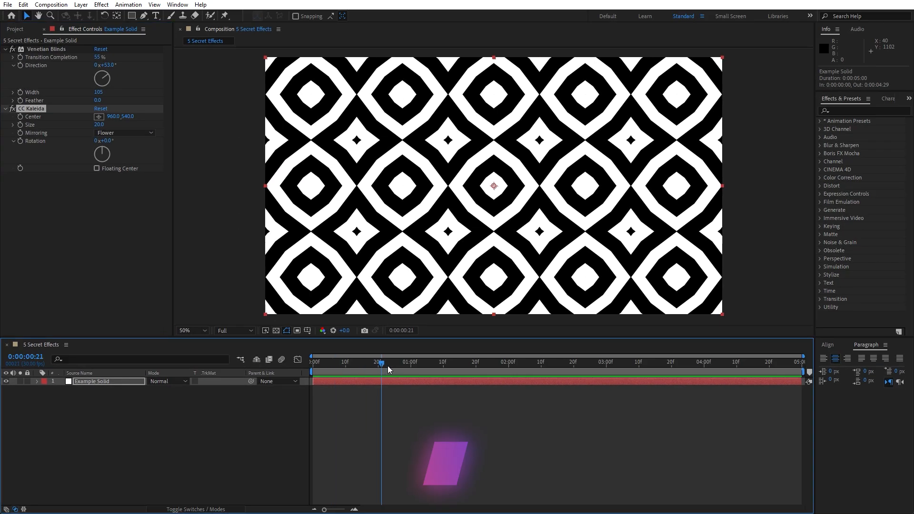
Return the playhead to the composition start and set the CC Kaleida Center to 1266.0, 540.0.
{"action": "left_click_drag", "start_coordinate": [387, 366], "coordinate": [313, 372]}
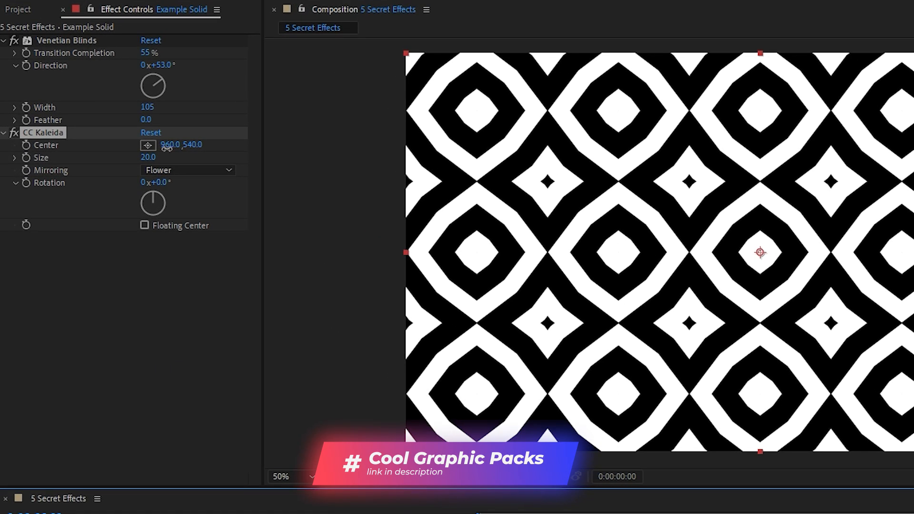
{"action": "left_click_drag", "start_coordinate": [113, 122], "coordinate": [259, 120]}
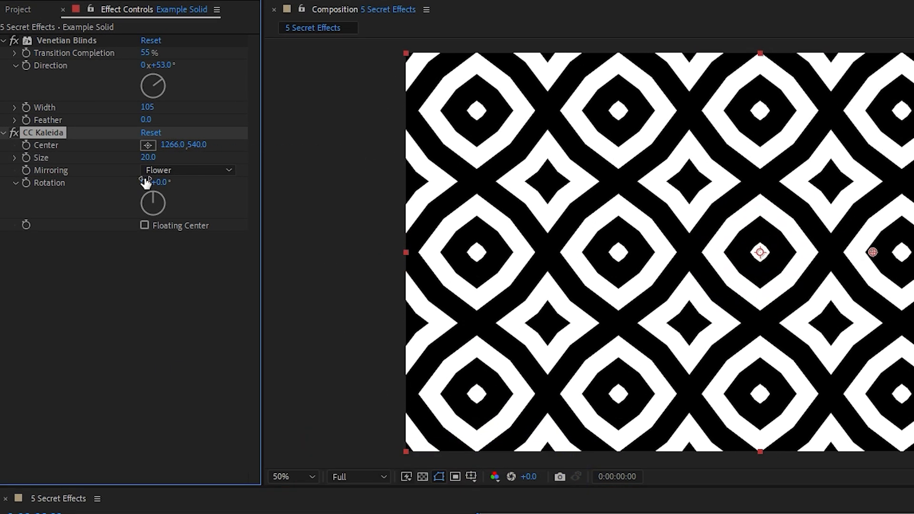
Try the Unfold, Wheel, Fish Head and Flipper mirroring modes of CC Kaleida, and finish with Starlish.
{"action": "left_click", "coordinate": [163, 171]}
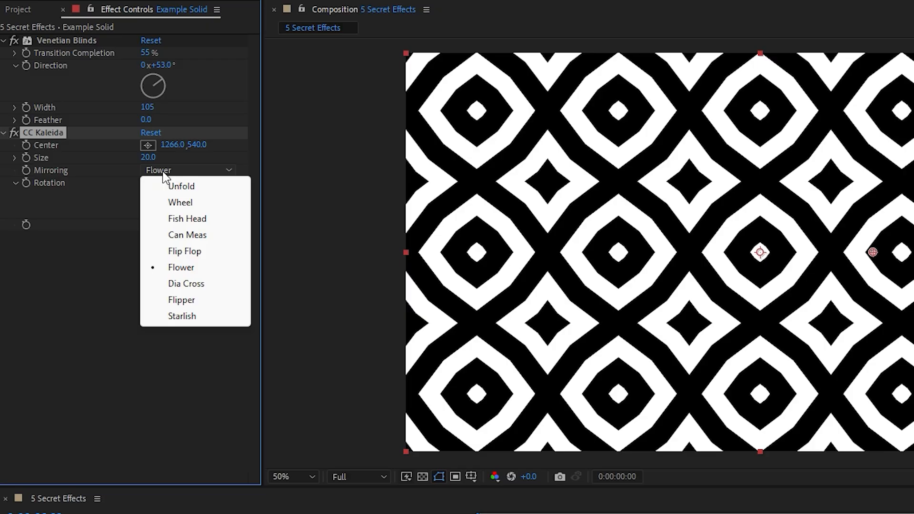
{"action": "left_click", "coordinate": [186, 187]}
{"action": "left_click", "coordinate": [172, 176]}
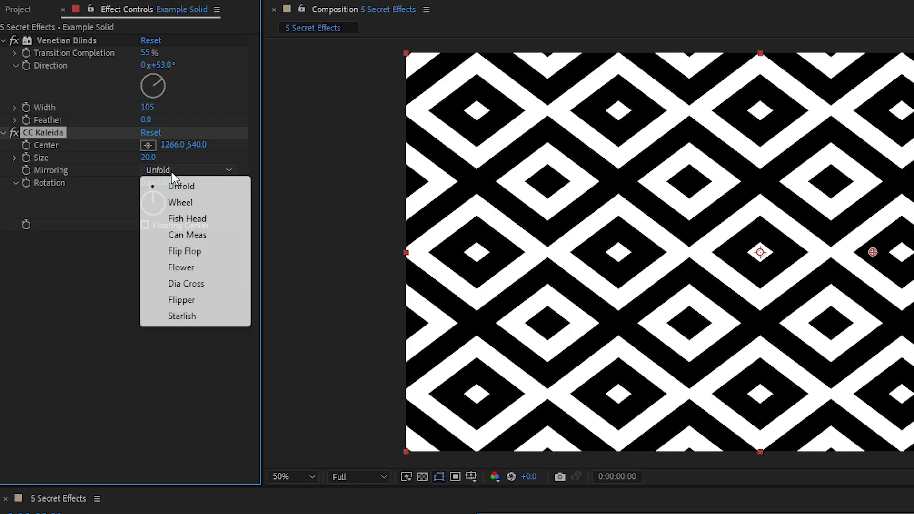
{"action": "left_click", "coordinate": [188, 202]}
{"action": "left_click", "coordinate": [167, 173]}
{"action": "left_click", "coordinate": [190, 221]}
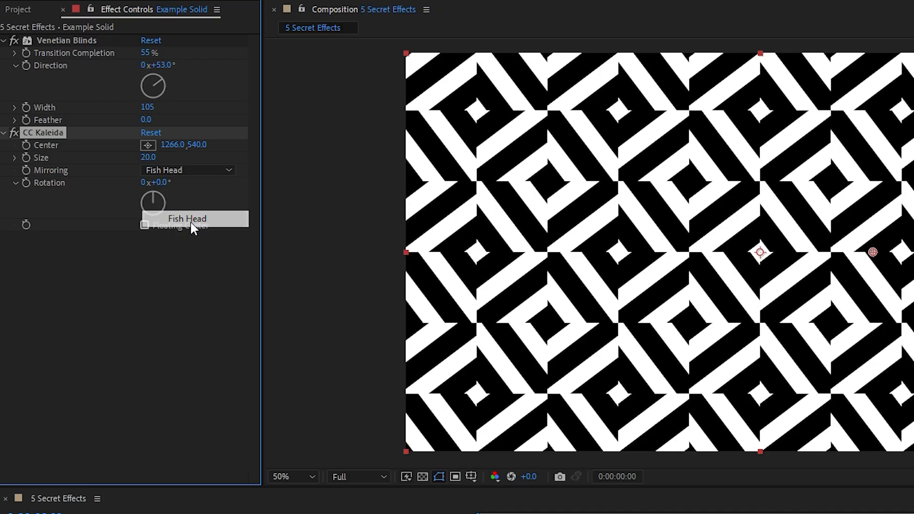
{"action": "left_click", "coordinate": [178, 173]}
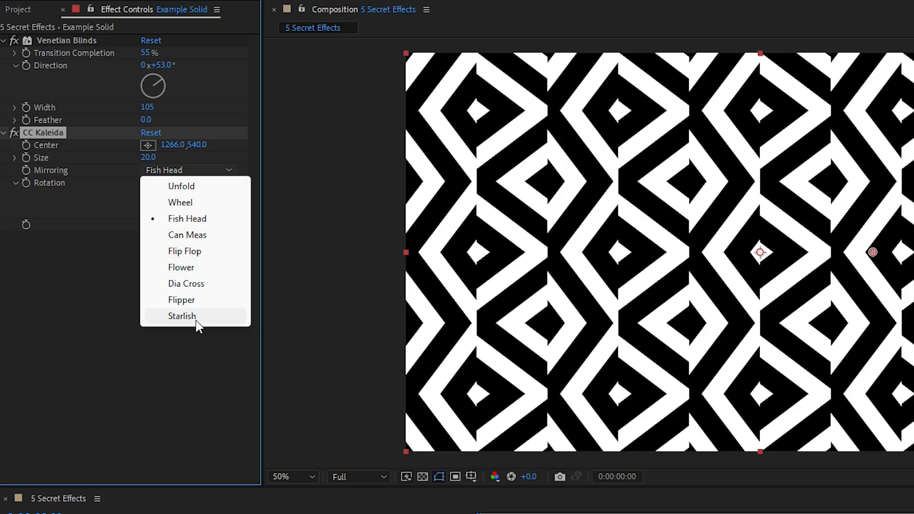
{"action": "left_click", "coordinate": [191, 302]}
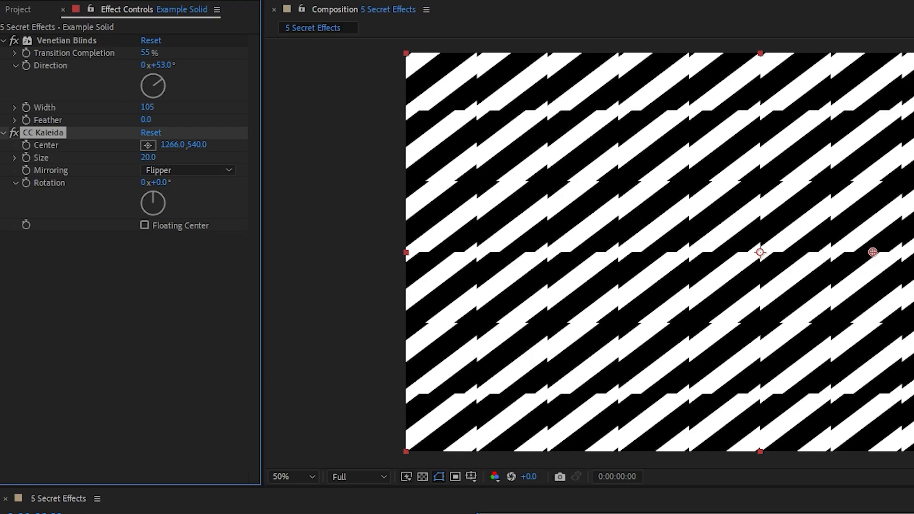
{"action": "left_click", "coordinate": [172, 171]}
{"action": "left_click", "coordinate": [199, 318]}
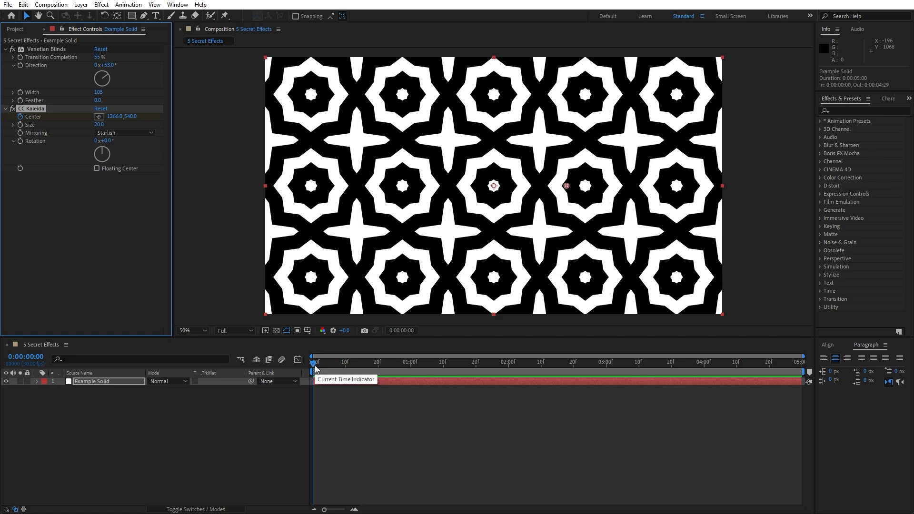
Animate the CC Kaleida Center from the composition start to 1820.0, 540.0 at 0:00:04:29.
{"action": "left_click_drag", "start_coordinate": [315, 369], "coordinate": [799, 384]}
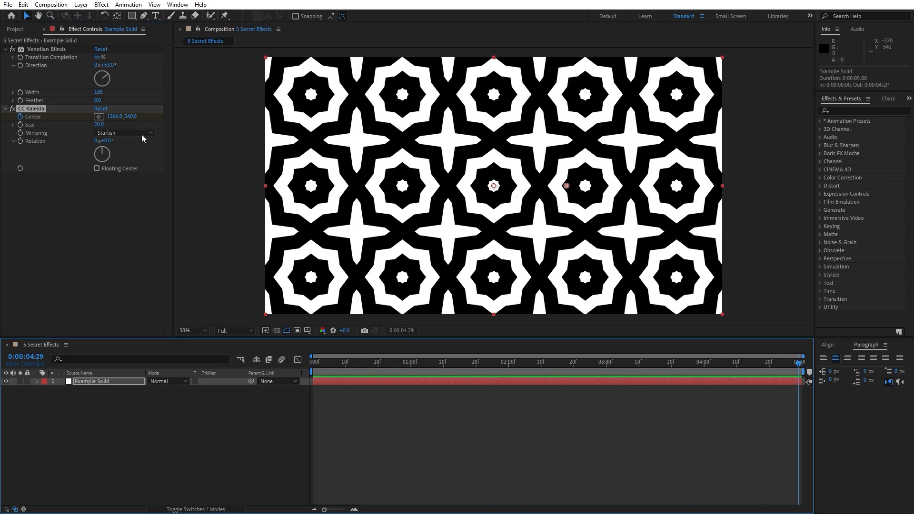
{"action": "left_click_drag", "start_coordinate": [115, 116], "coordinate": [417, 161]}
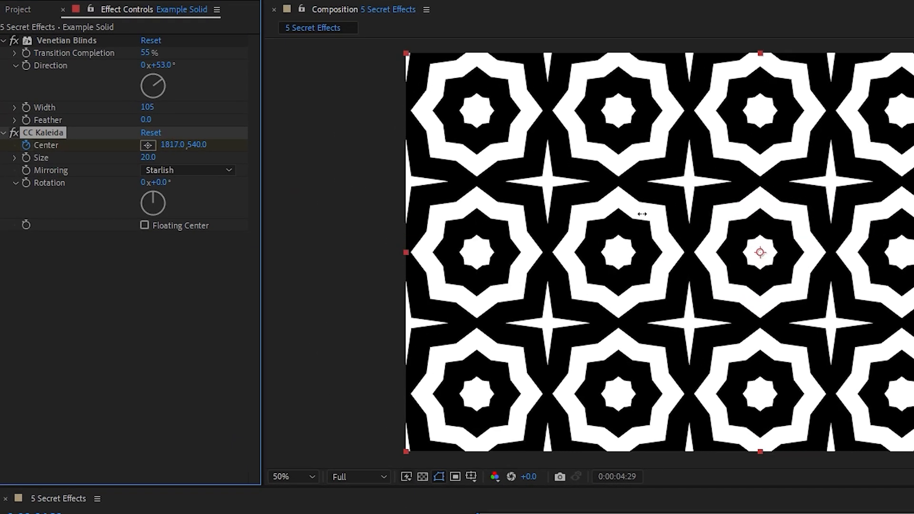
{"action": "left_click_drag", "start_coordinate": [642, 214], "coordinate": [645, 216]}
Preview the kaleidoscope animation and stop with the playhead at 0:00:01:20.
{"action": "left_click", "coordinate": [250, 452]}
{"action": "key", "text": "space"}
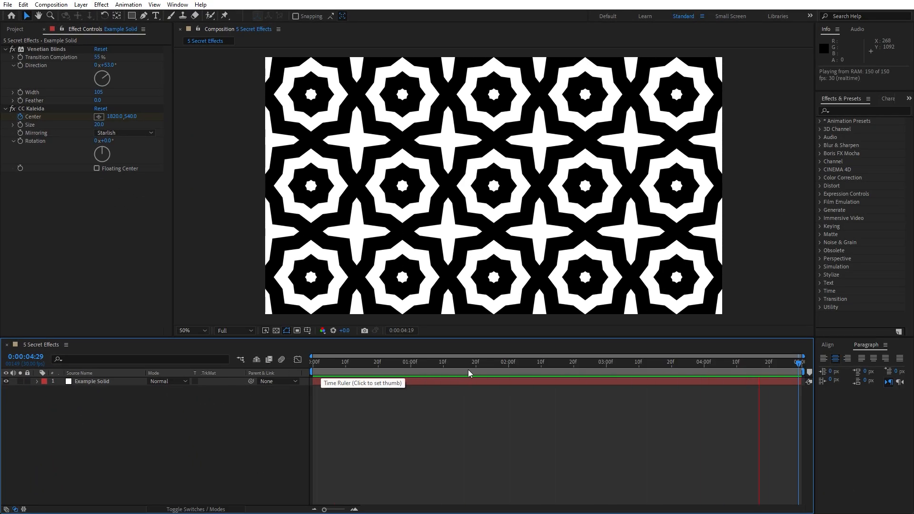
{"action": "left_click", "coordinate": [475, 367]}
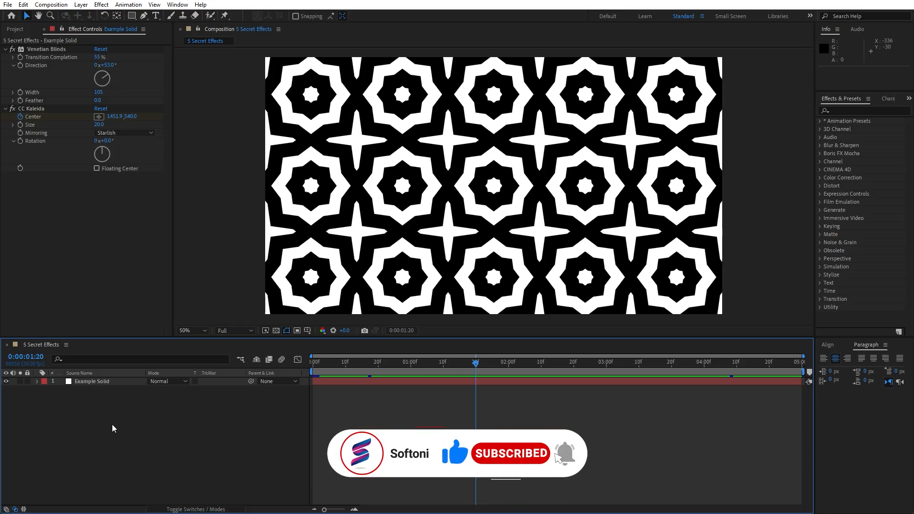
Apply the CC HexTile stylize effect to the Example Solid layer.
{"action": "left_click", "coordinate": [91, 385]}
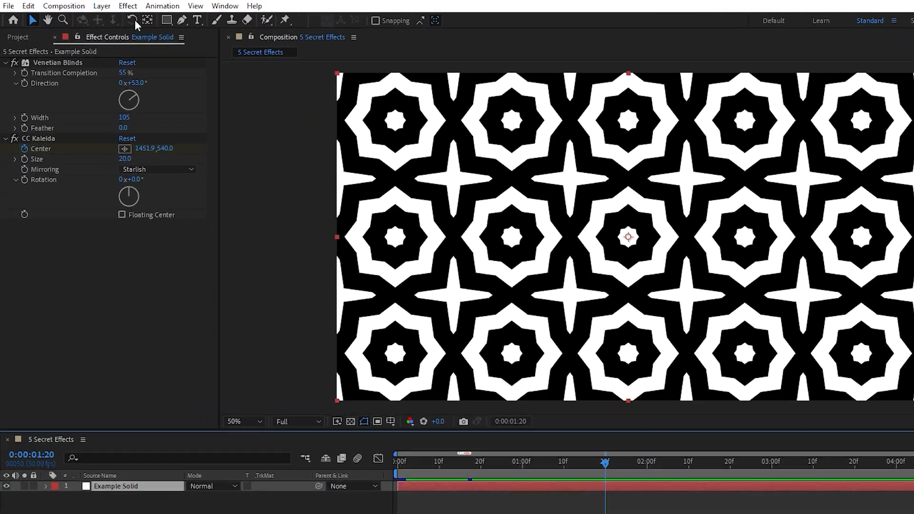
{"action": "left_click", "coordinate": [104, 5]}
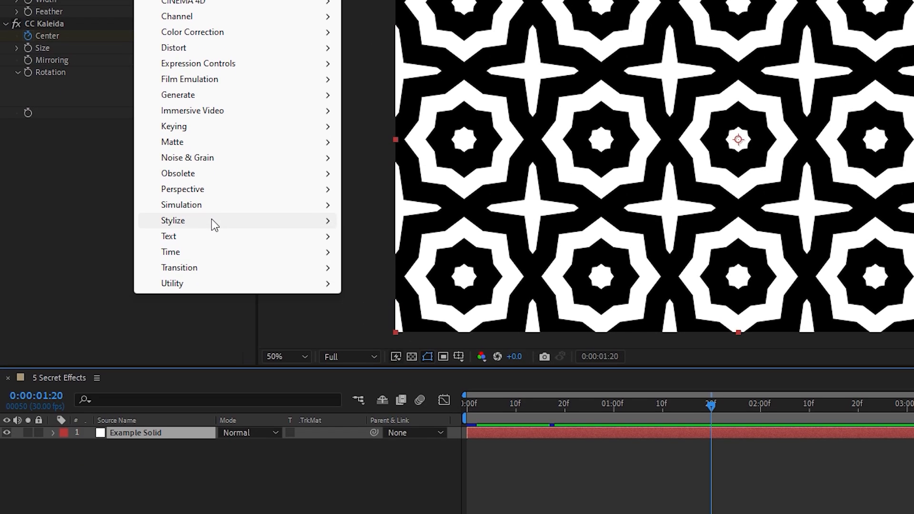
{"action": "mouse_move", "coordinate": [231, 362]}
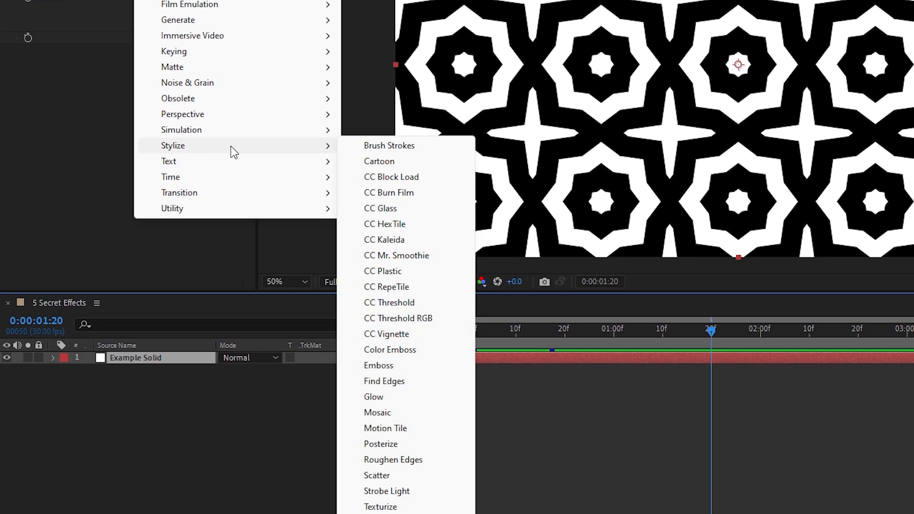
{"action": "left_click", "coordinate": [394, 228]}
Disable the CC Kaleida effect to isolate CC HexTile on the stripes, and scrub the timeline to 0:00:00:20.
{"action": "left_click_drag", "start_coordinate": [539, 330], "coordinate": [603, 334]}
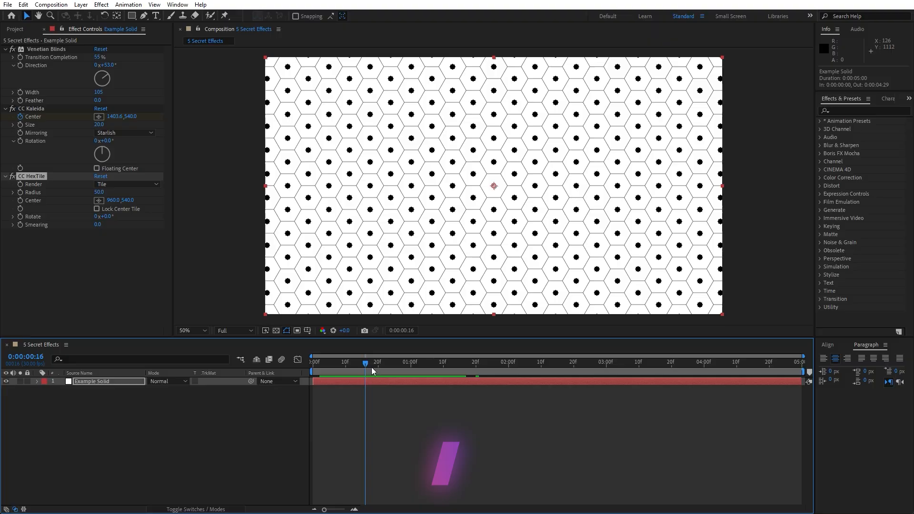
{"action": "left_click_drag", "start_coordinate": [404, 366], "coordinate": [365, 369]}
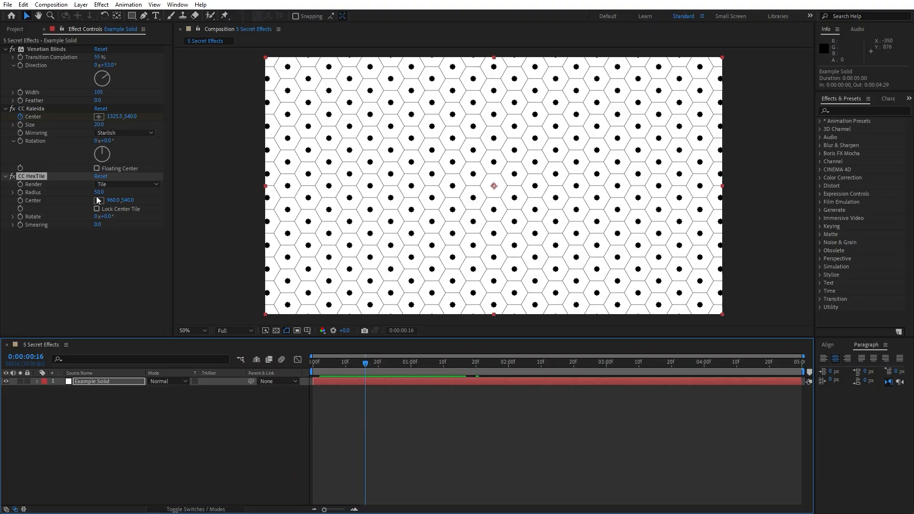
{"action": "left_click", "coordinate": [13, 110]}
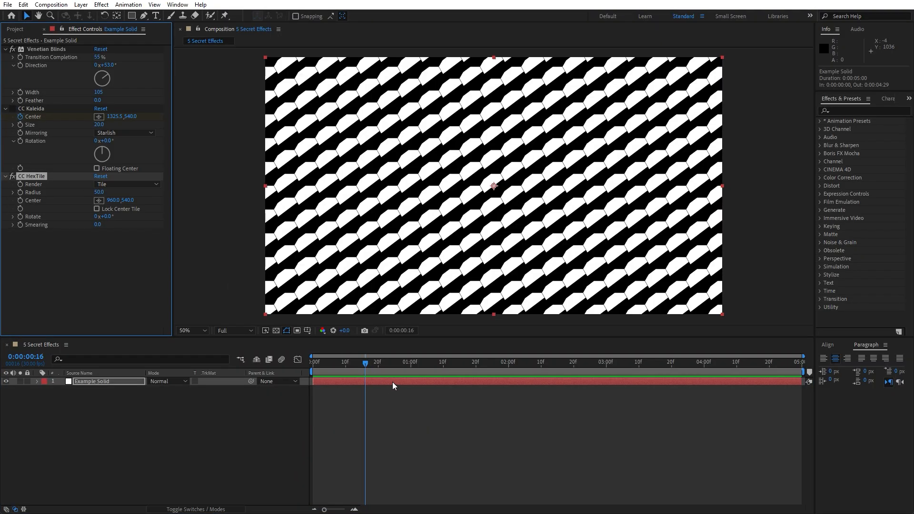
{"action": "mouse_move", "coordinate": [366, 363]}
{"action": "left_mouse_down"}
{"action": "mouse_move", "coordinate": [345, 363]}
{"action": "mouse_move", "coordinate": [382, 370]}
{"action": "left_mouse_up"}
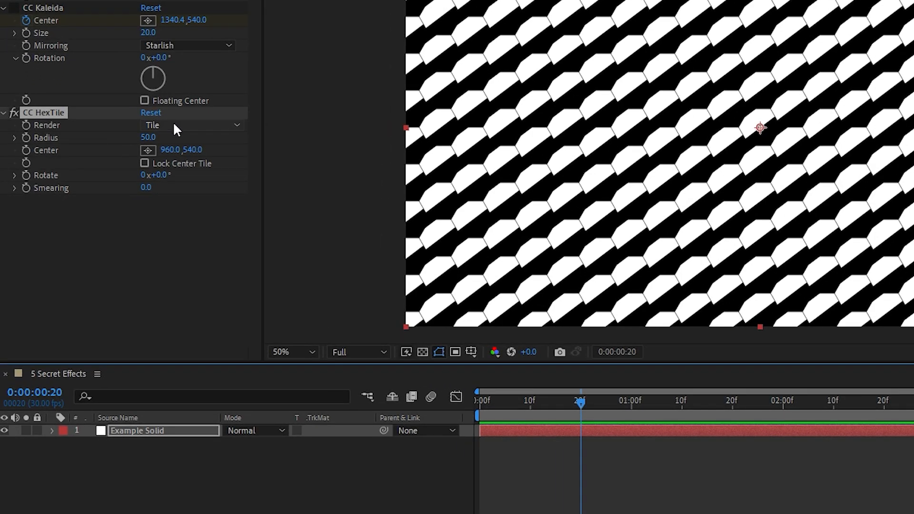
Configure CC HexTile on the Example Solid with Render set to Fold Aligned, Radius 124 and Rotate 60°.
{"action": "left_click", "coordinate": [156, 144]}
{"action": "left_click", "coordinate": [184, 157]}
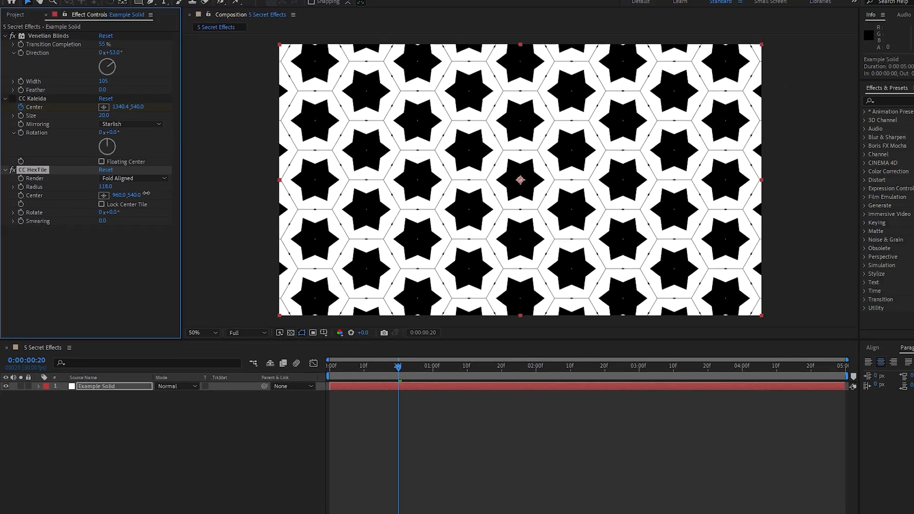
{"action": "left_click_drag", "start_coordinate": [152, 138], "coordinate": [169, 138]}
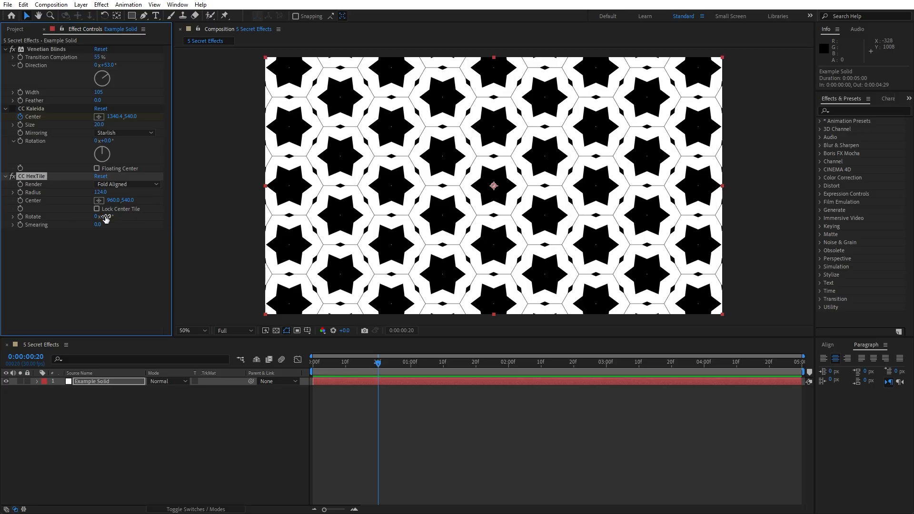
{"action": "left_click_drag", "start_coordinate": [106, 219], "coordinate": [135, 218]}
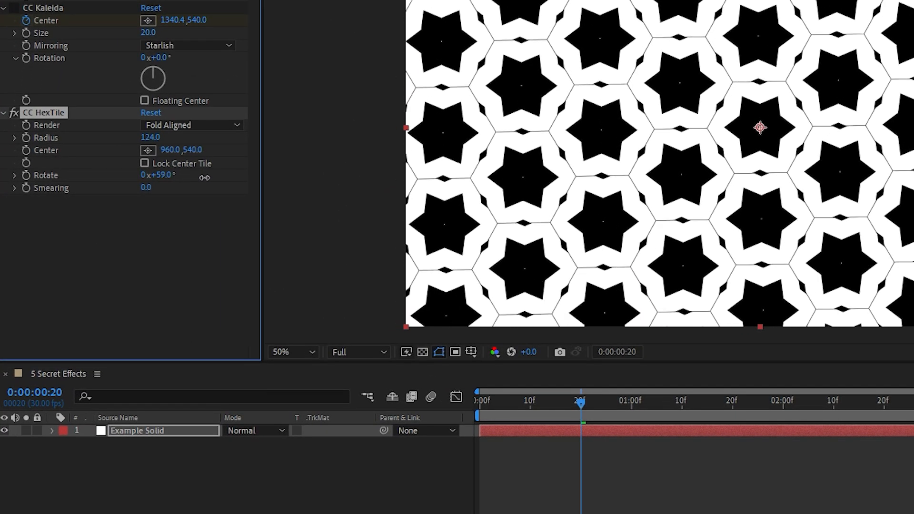
{"action": "left_click_drag", "start_coordinate": [205, 178], "coordinate": [206, 178]}
Scrub back and forth through the hexagonal star pattern, stopping at 0:00:01:07.
{"action": "left_click_drag", "start_coordinate": [526, 401], "coordinate": [596, 402]}
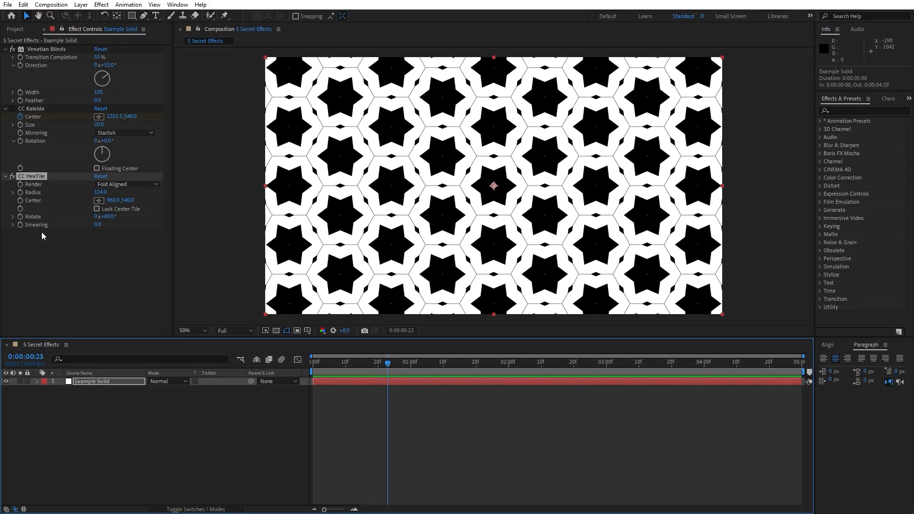
{"action": "left_click_drag", "start_coordinate": [389, 370], "coordinate": [340, 369]}
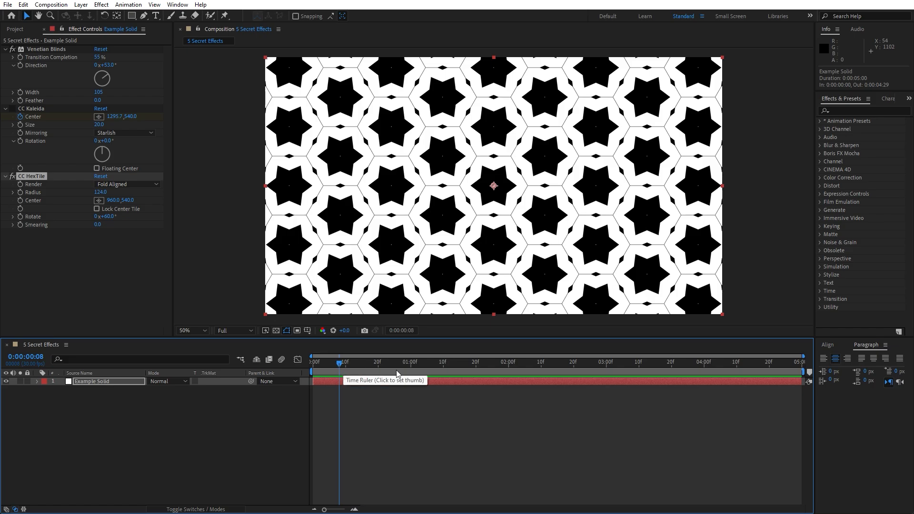
{"action": "left_click_drag", "start_coordinate": [375, 364], "coordinate": [438, 367]}
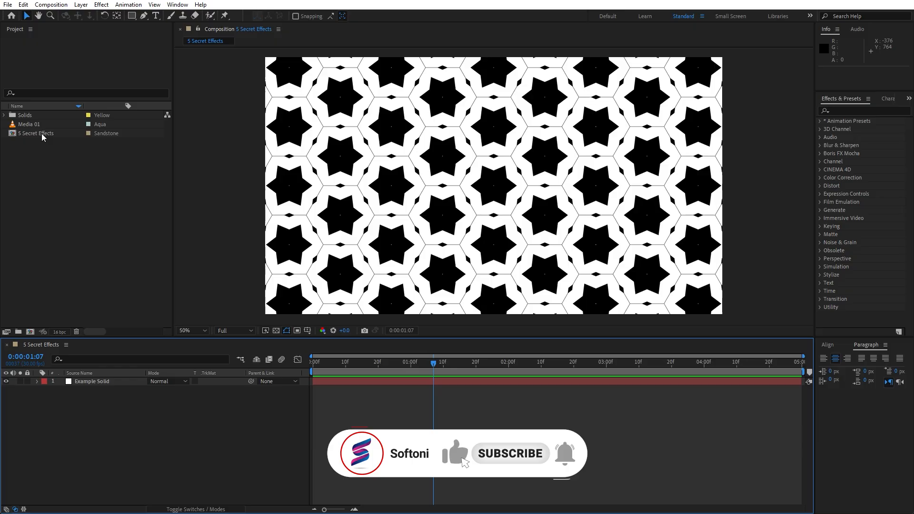
Add the Media 01 clip above the Example Solid layer and scrub through it to 0:00:01:23.
{"action": "left_click_drag", "start_coordinate": [32, 125], "coordinate": [132, 380]}
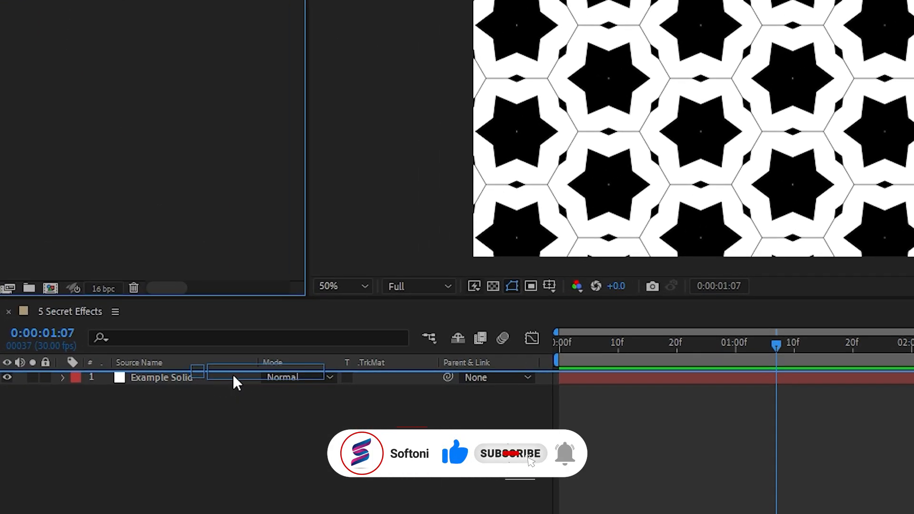
{"action": "left_click_drag", "start_coordinate": [233, 375], "coordinate": [233, 375]}
{"action": "left_click_drag", "start_coordinate": [672, 351], "coordinate": [745, 351]}
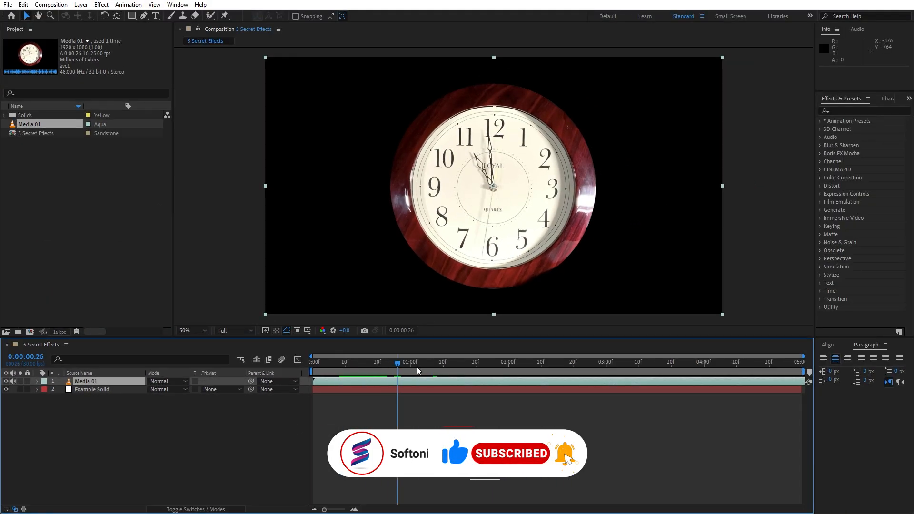
{"action": "left_click_drag", "start_coordinate": [417, 371], "coordinate": [487, 367]}
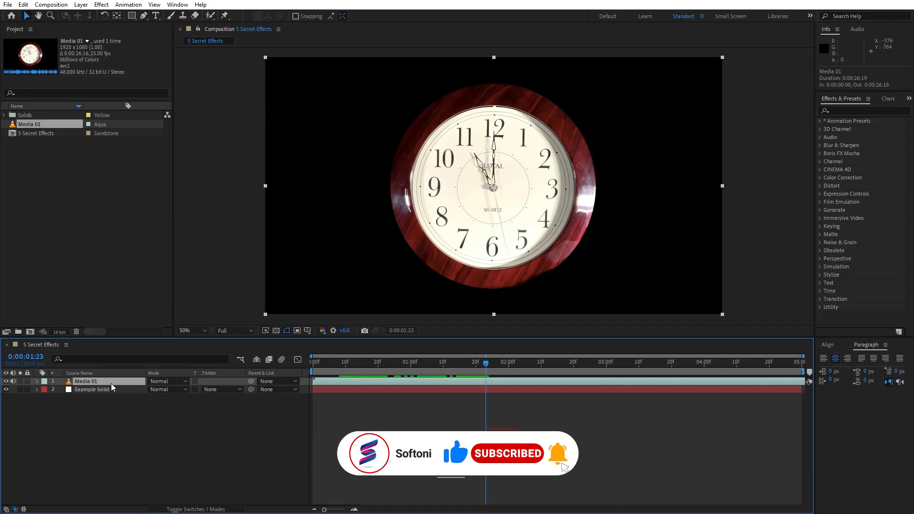
Apply the CC Griddler distort effect to the Media 01 layer and scrub the clip to 0:00:01:13.
{"action": "left_click", "coordinate": [101, 4]}
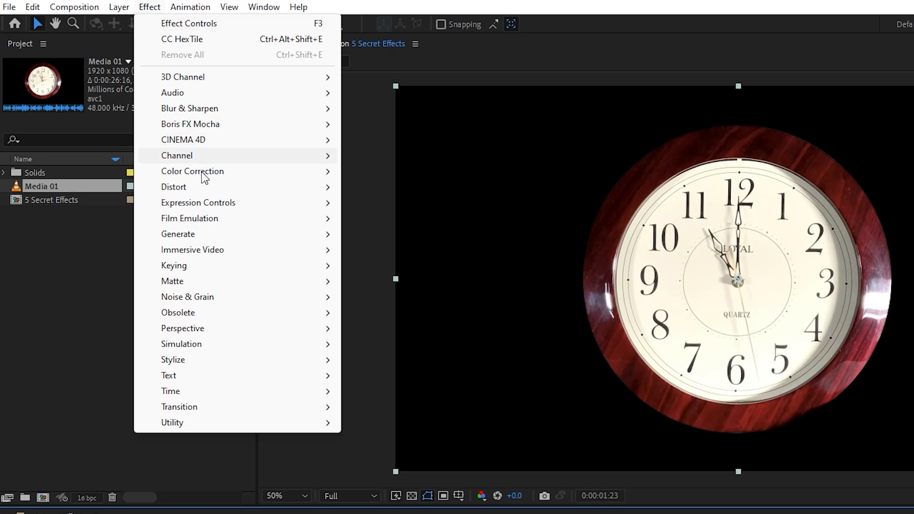
{"action": "mouse_move", "coordinate": [181, 166]}
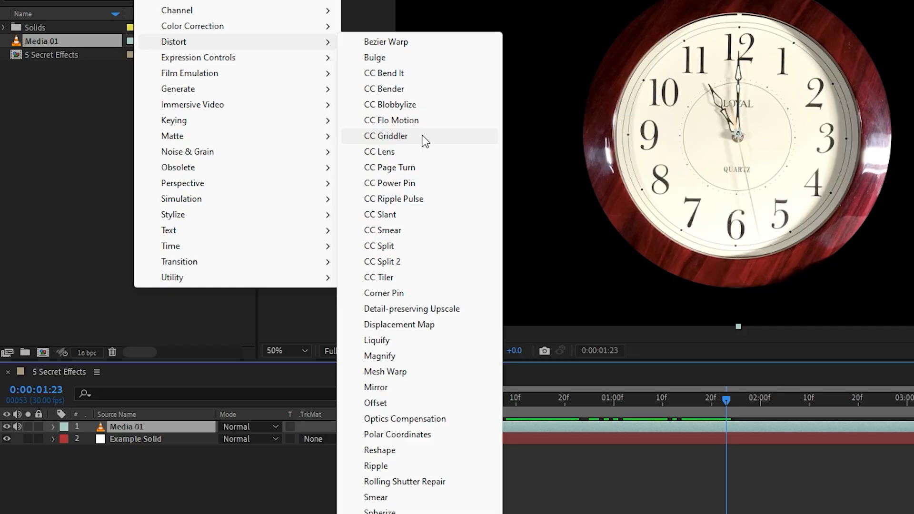
{"action": "left_click", "coordinate": [399, 137]}
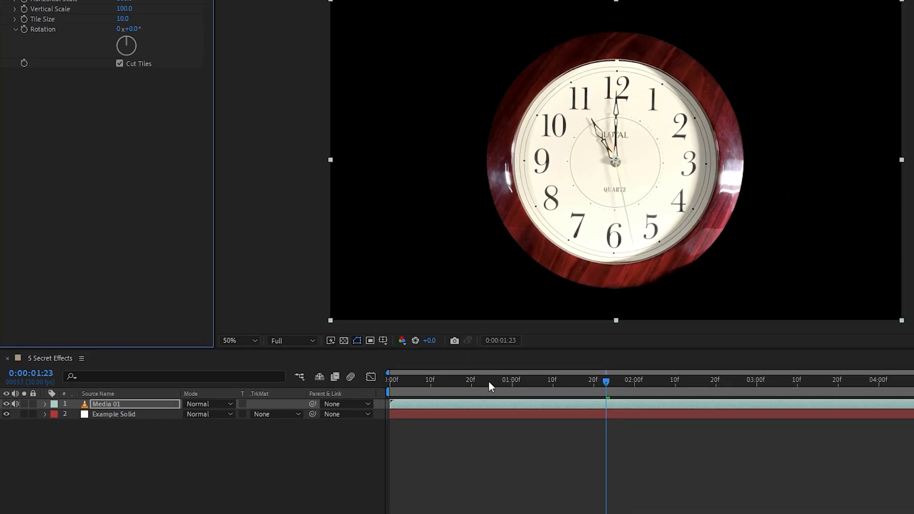
{"action": "left_click_drag", "start_coordinate": [590, 399], "coordinate": [621, 409]}
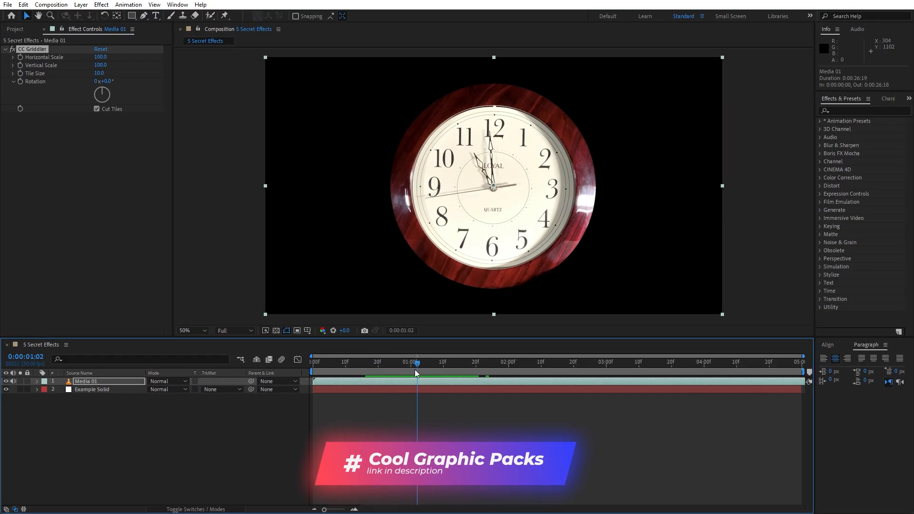
{"action": "left_click_drag", "start_coordinate": [416, 370], "coordinate": [451, 370]}
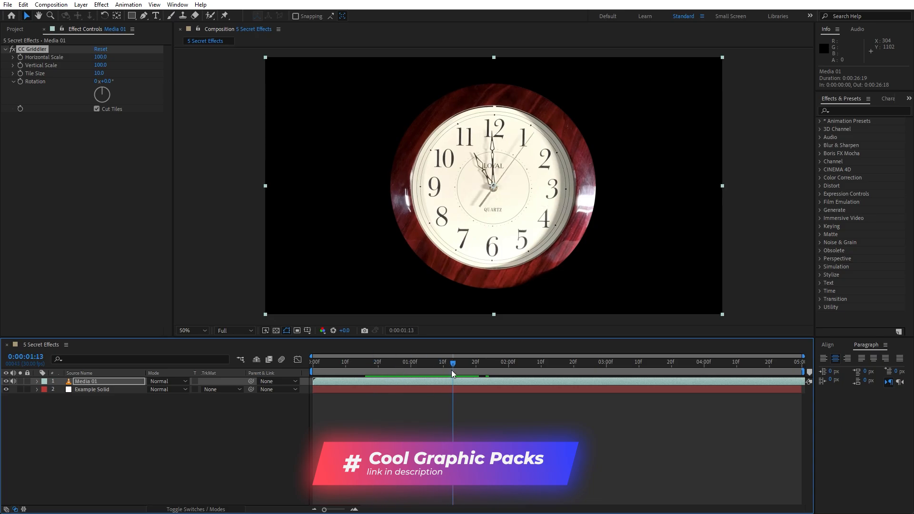
Try removing CC Griddler from Media 01, undo the removal and place the playhead at the composition start.
{"action": "key", "text": "Delete"}
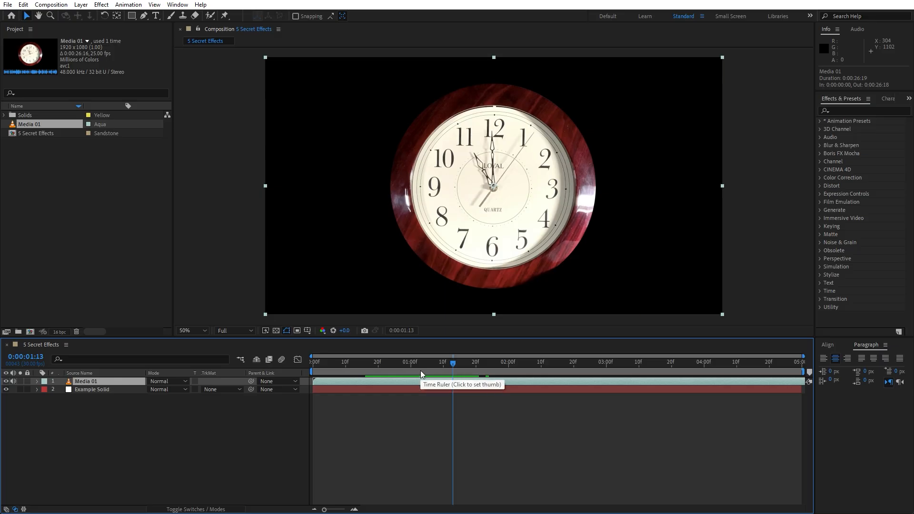
{"action": "left_click", "coordinate": [310, 372]}
{"action": "key", "text": "ctrl+z"}
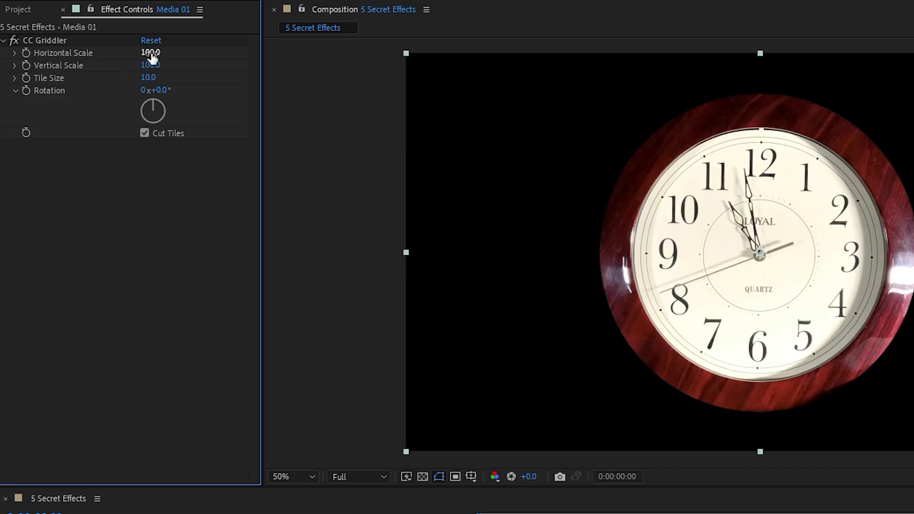
Set the CC Griddler Horizontal Scale to 471, Vertical Scale to 485 and Tile Size to 14.4.
{"action": "left_click_drag", "start_coordinate": [152, 57], "coordinate": [448, 77]}
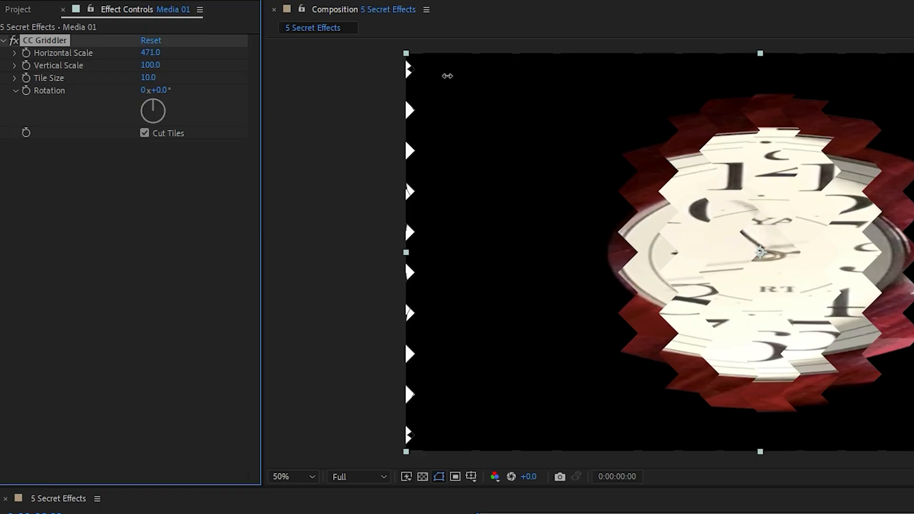
{"action": "left_click_drag", "start_coordinate": [153, 67], "coordinate": [458, 88]}
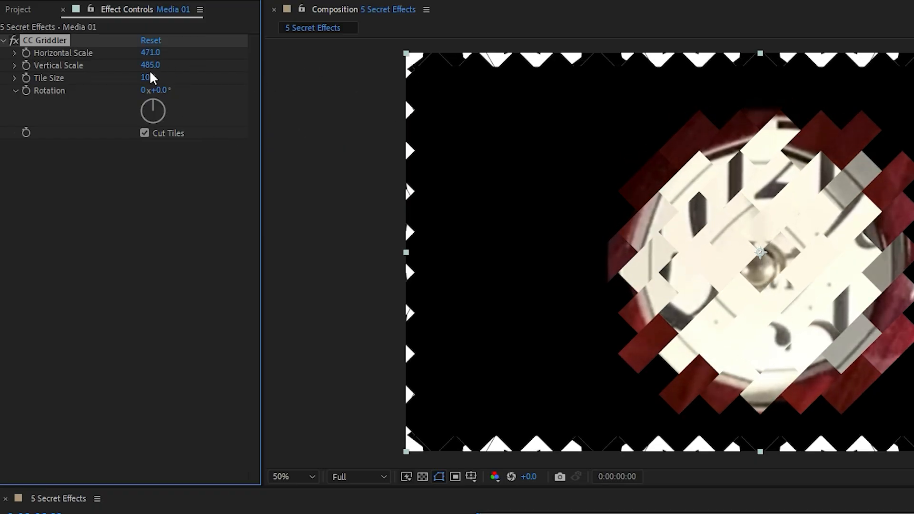
{"action": "left_click_drag", "start_coordinate": [149, 78], "coordinate": [186, 84]}
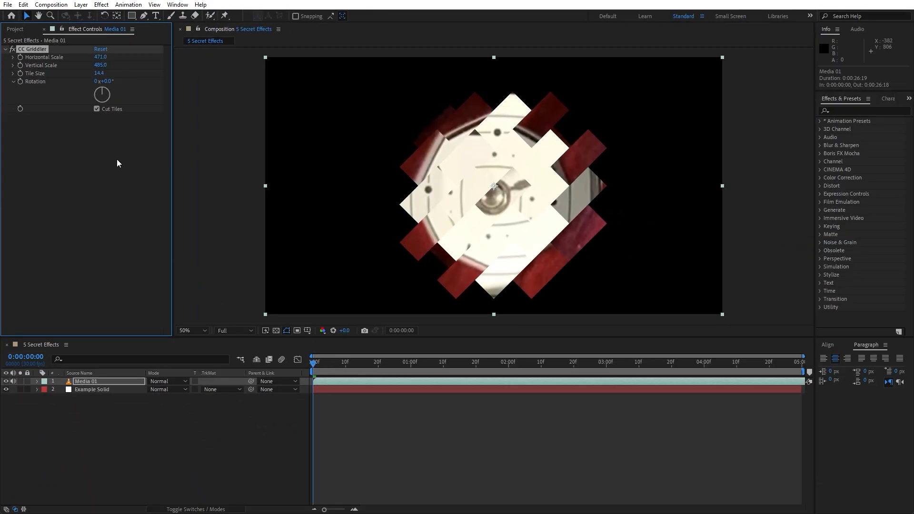
Keyframe CC Griddler's Horizontal and Vertical Scale from the composition start to their default 100 at 0:00:01:01, and preview the animation.
{"action": "left_click", "coordinate": [20, 58]}
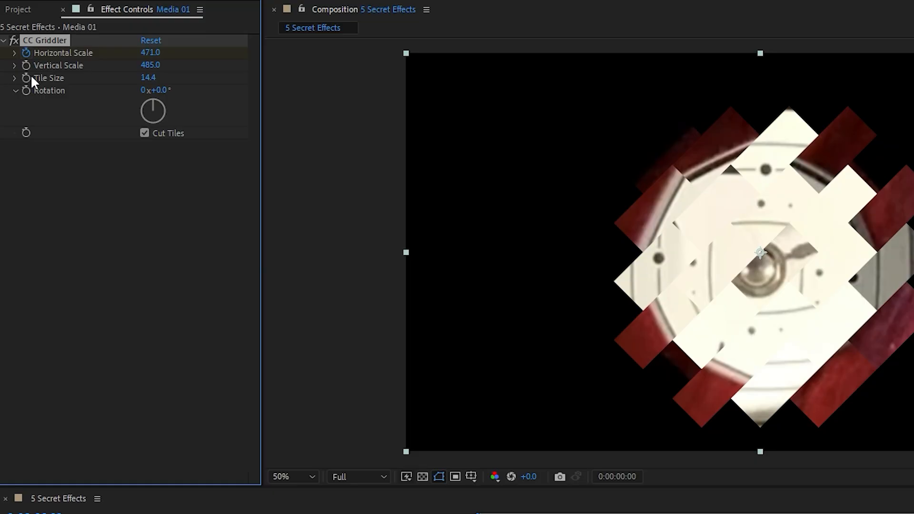
{"action": "left_click", "coordinate": [20, 65]}
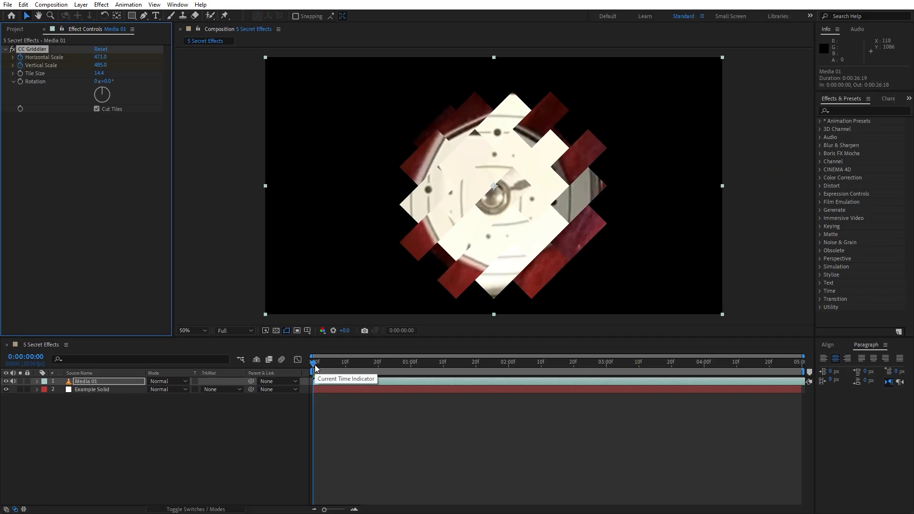
{"action": "left_click_drag", "start_coordinate": [314, 365], "coordinate": [415, 379]}
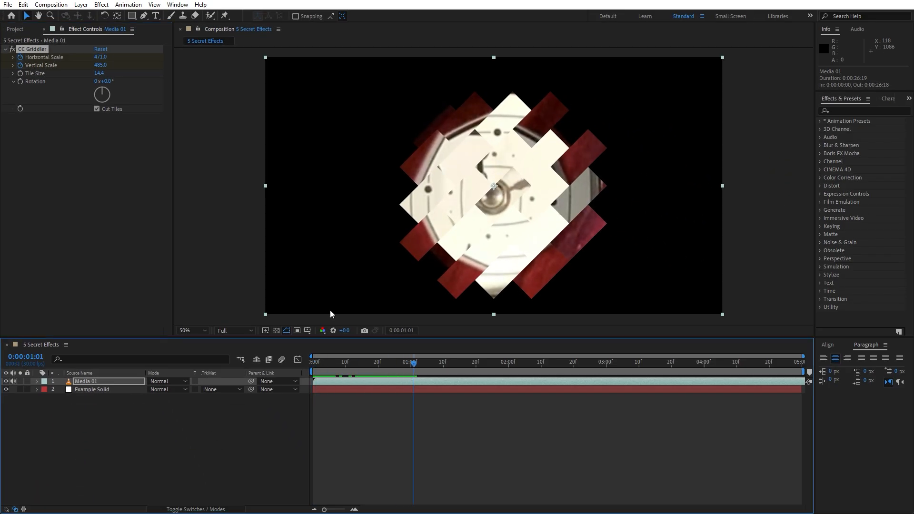
{"action": "right_click", "coordinate": [52, 58]}
{"action": "left_click", "coordinate": [104, 147]}
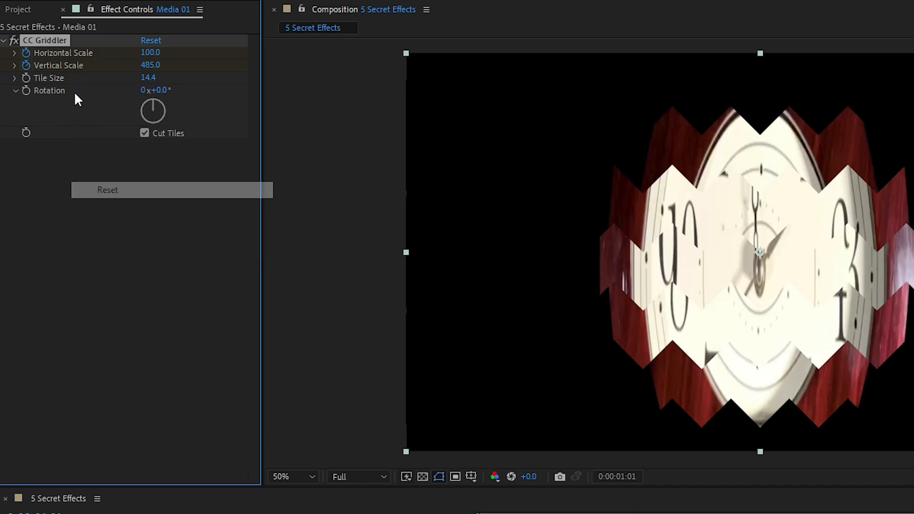
{"action": "right_click", "coordinate": [58, 66]}
{"action": "left_click", "coordinate": [131, 200]}
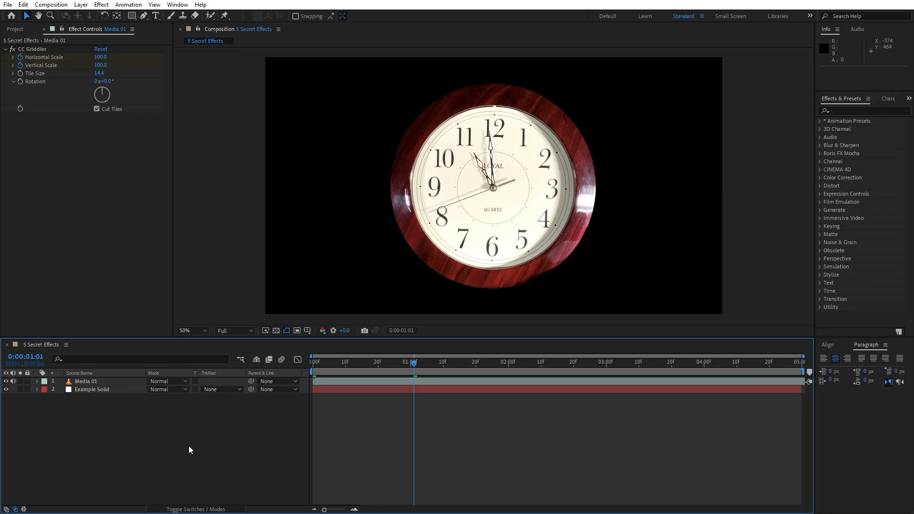
{"action": "key", "text": "space"}
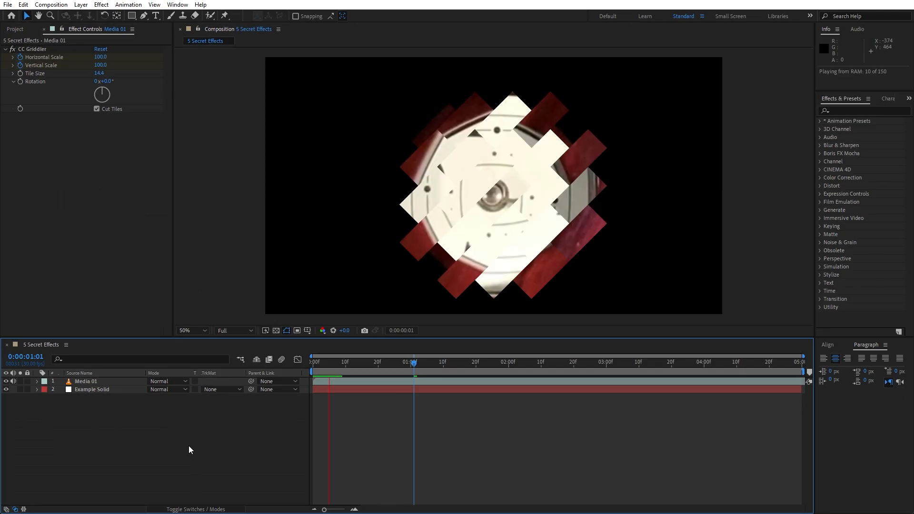
{"action": "left_click", "coordinate": [385, 369]}
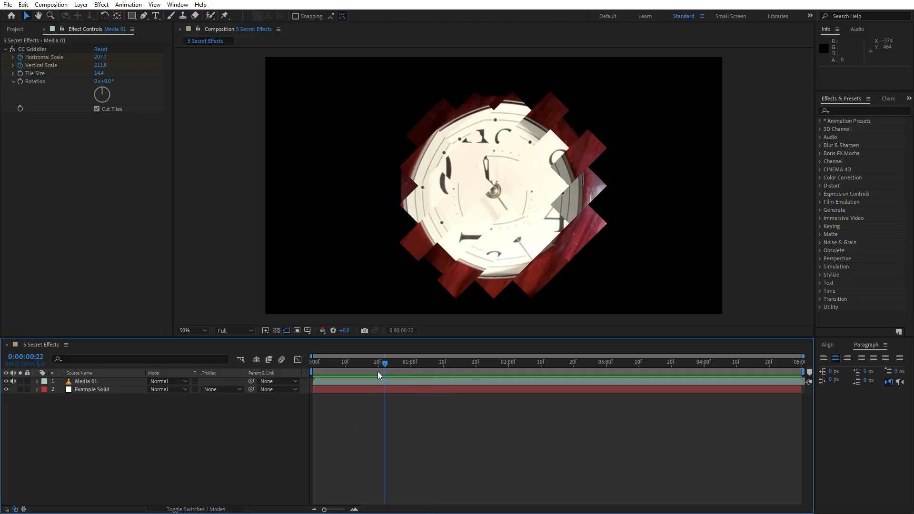
Reveal the keyframes of Media 01 and apply Easy Ease to all Horizontal and Vertical Scale keyframes.
{"action": "left_click", "coordinate": [94, 382]}
{"action": "key", "text": "u"}
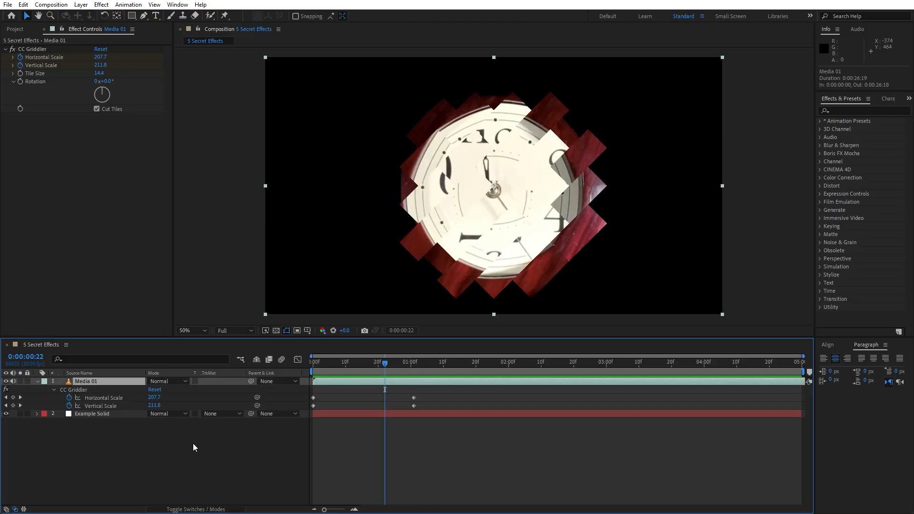
{"action": "left_click_drag", "start_coordinate": [476, 458], "coordinate": [261, 379]}
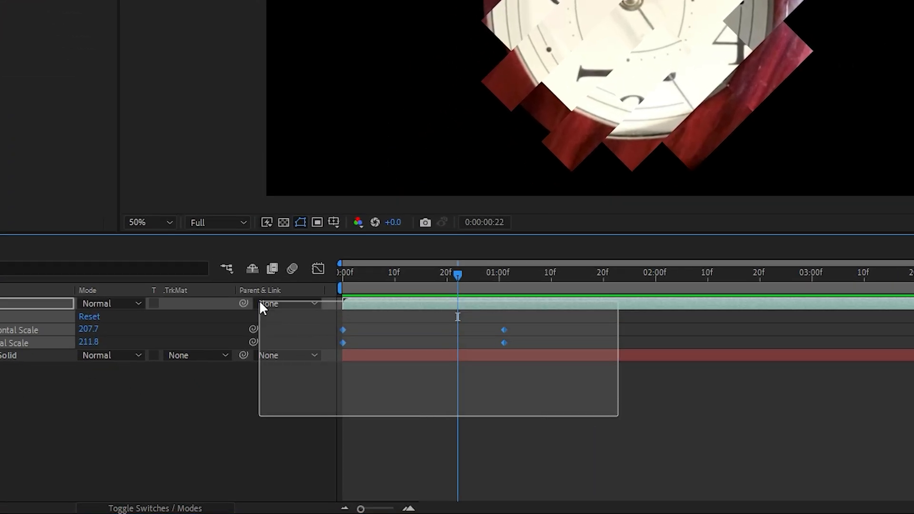
{"action": "right_click", "coordinate": [313, 405]}
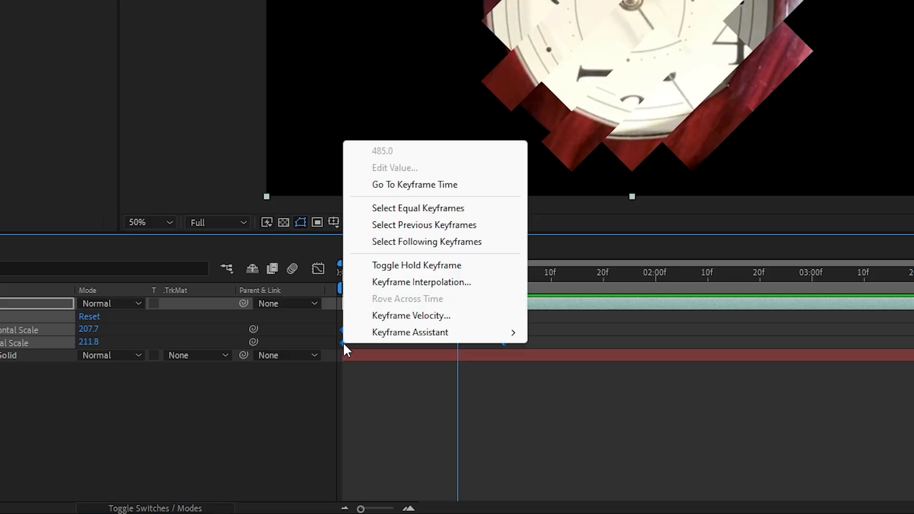
{"action": "mouse_move", "coordinate": [443, 334]}
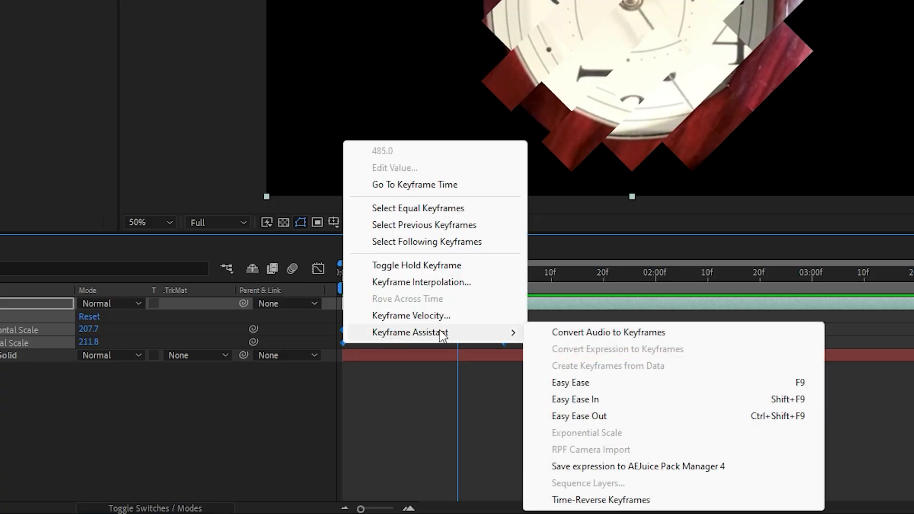
{"action": "left_click", "coordinate": [588, 383]}
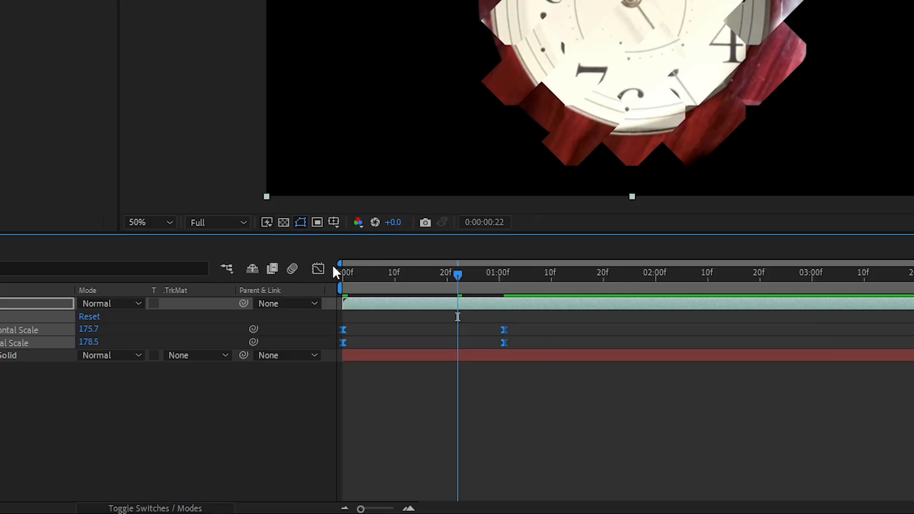
Reshape the scale keyframes' speed graph for an early peak and a long slowdown, and preview the motion.
{"action": "left_click_drag", "start_coordinate": [544, 356], "coordinate": [401, 312]}
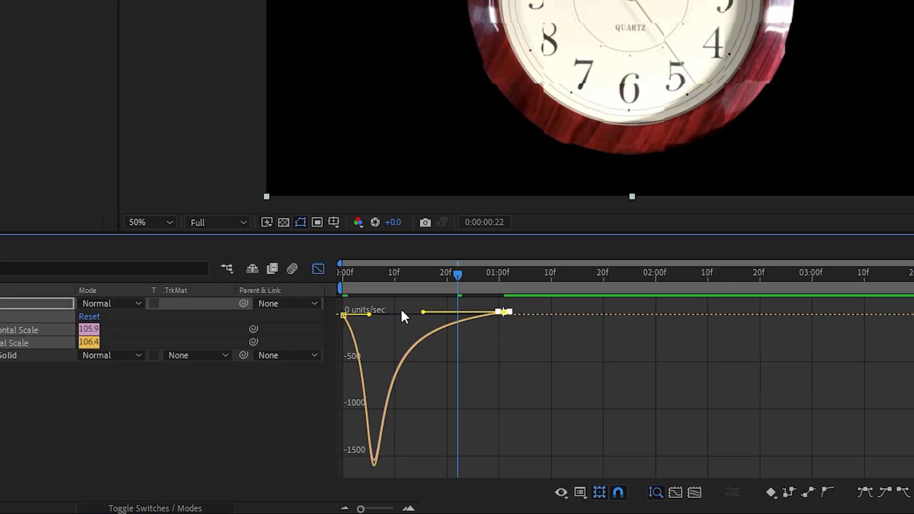
{"action": "key", "text": "space"}
{"action": "left_click_drag", "start_coordinate": [458, 275], "coordinate": [380, 284]}
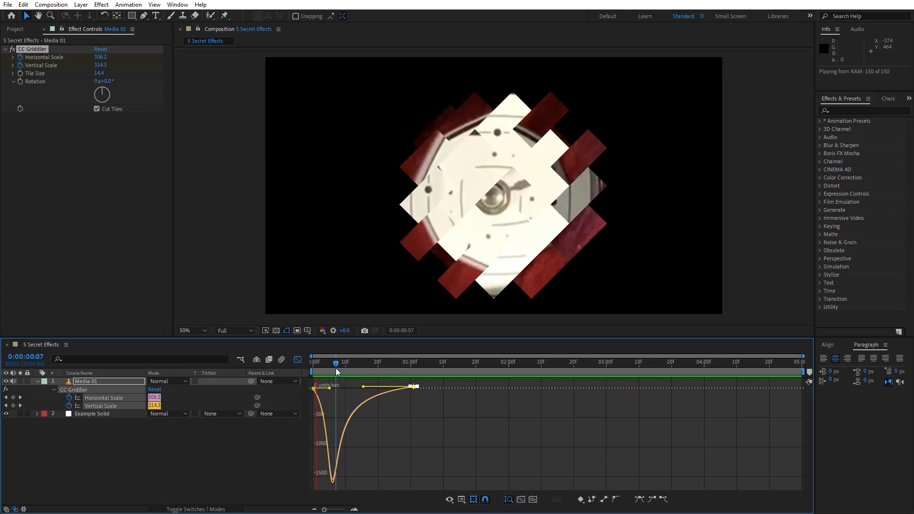
{"action": "key", "text": "space"}
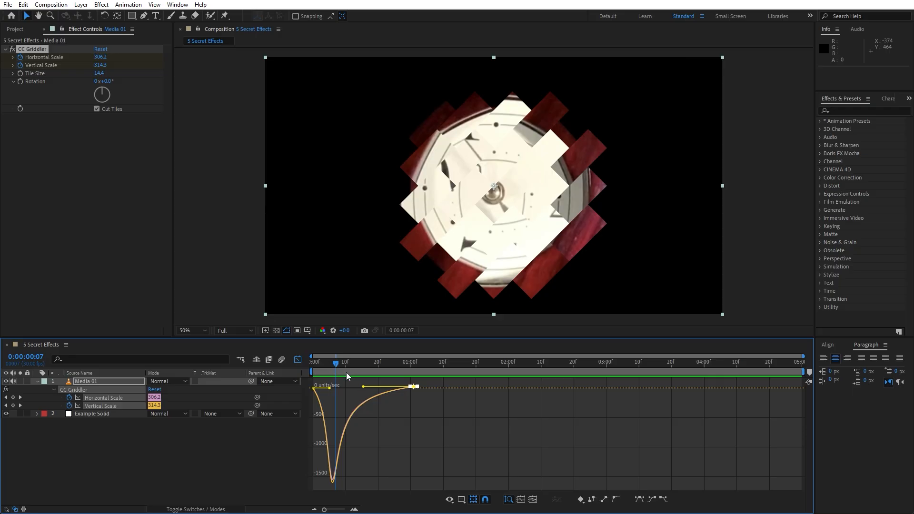
Leave the graph editor and set the CC Griddler Tile Size on Media 01 to 10.
{"action": "left_click", "coordinate": [297, 360]}
{"action": "mouse_move", "coordinate": [100, 74]}
{"action": "left_mouse_down"}
{"action": "mouse_move", "coordinate": [122, 76]}
{"action": "mouse_move", "coordinate": [105, 90]}
{"action": "left_mouse_up"}
{"action": "left_click", "coordinate": [100, 74]}
{"action": "type", "text": "10"}
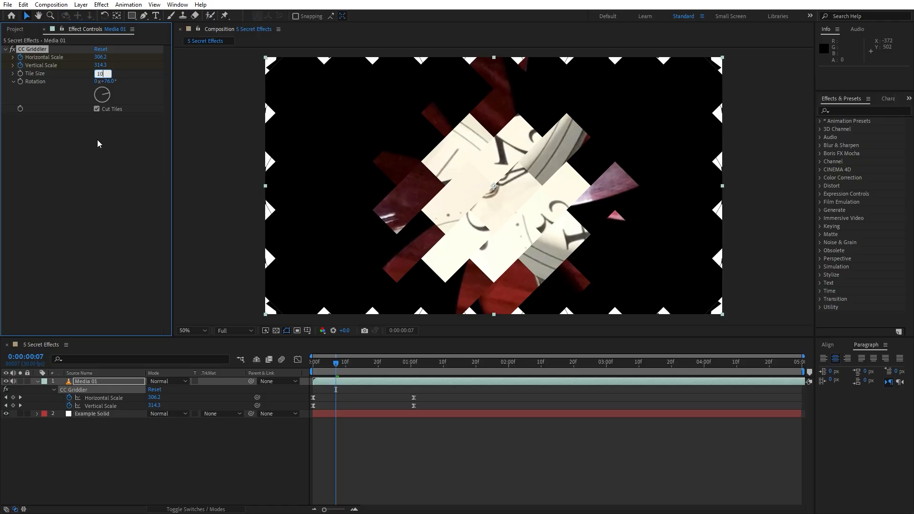
{"action": "left_click", "coordinate": [99, 144]}
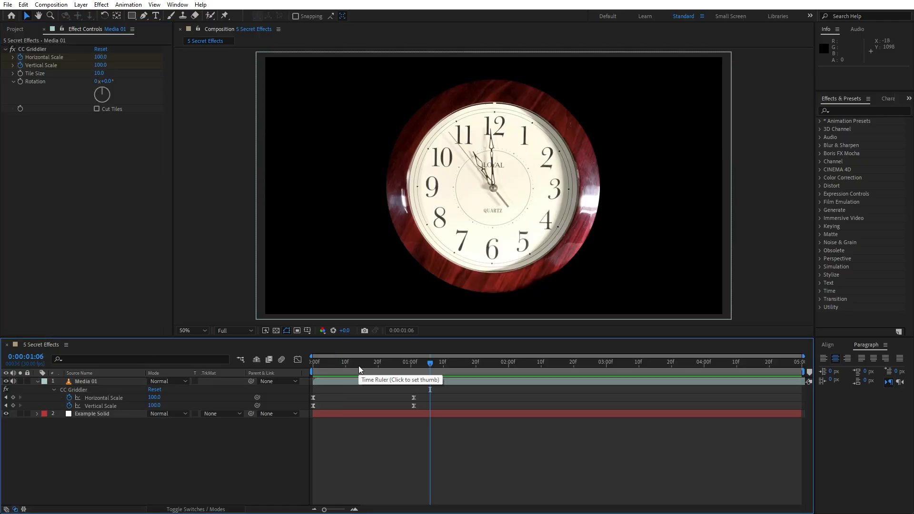
Scale the Media 01 layer to 114% and preview the tile animation from 0:00:00:01.
{"action": "left_click", "coordinate": [358, 368]}
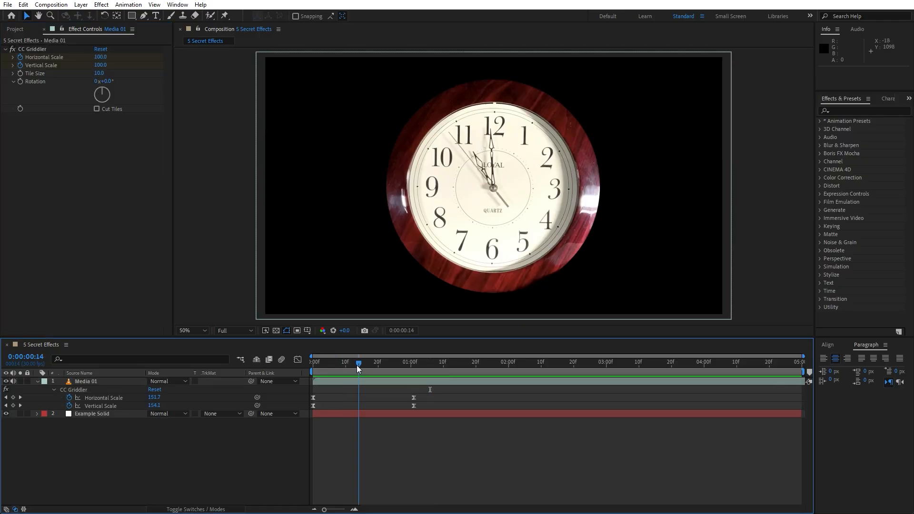
{"action": "left_click_drag", "start_coordinate": [358, 366], "coordinate": [317, 393]}
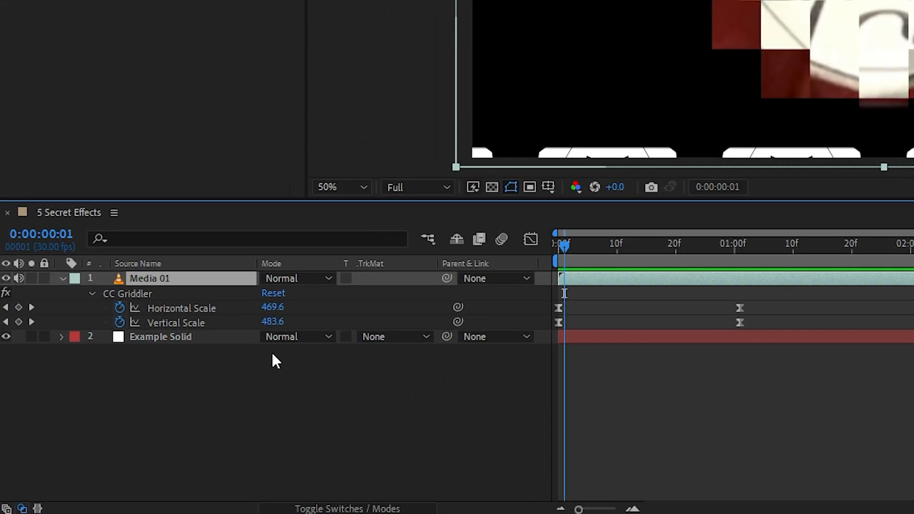
{"action": "key", "text": "s"}
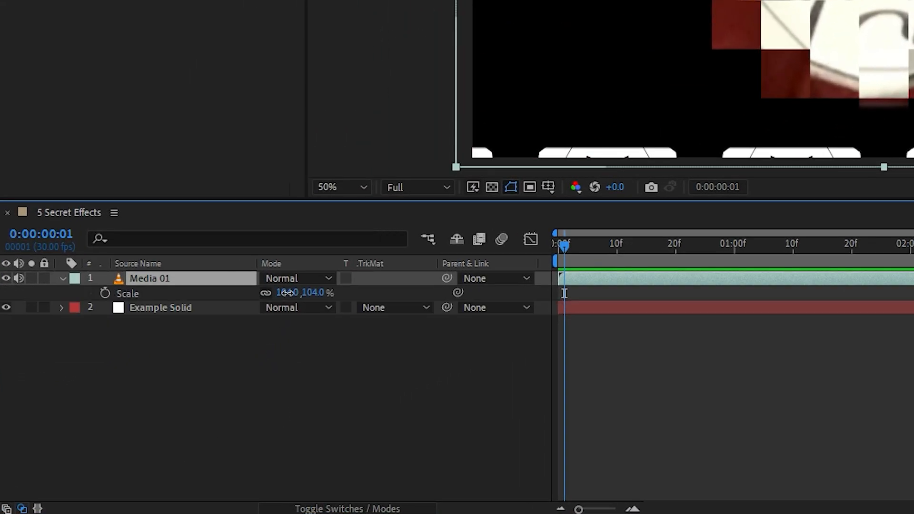
{"action": "left_click_drag", "start_coordinate": [288, 293], "coordinate": [295, 293]}
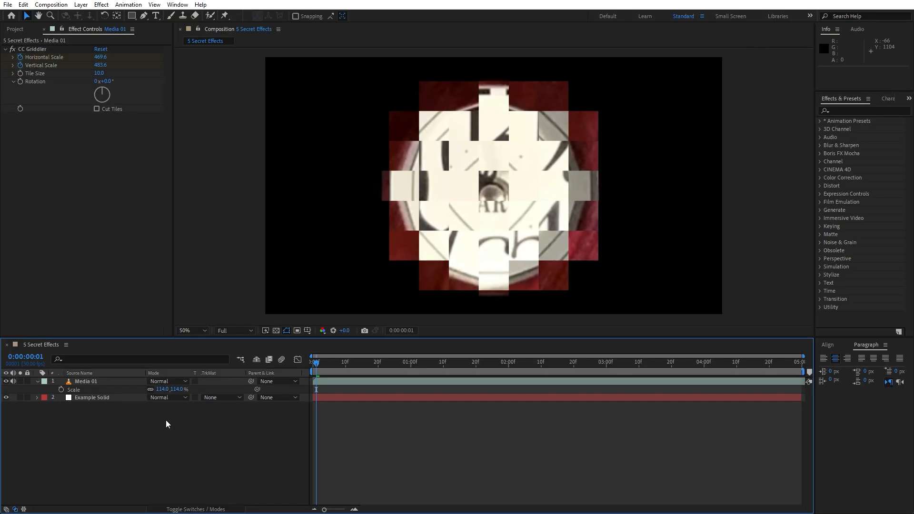
{"action": "key", "text": "space"}
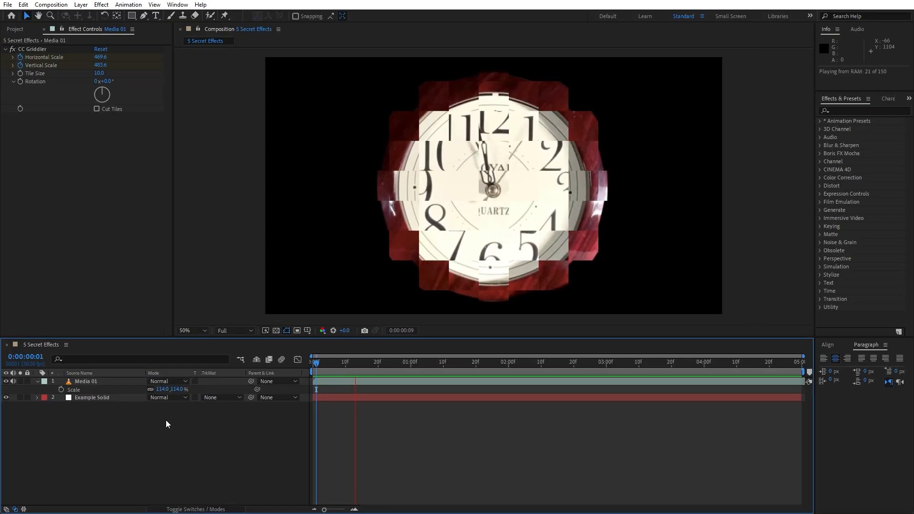
Review the tiles up to 0:00:01:01, reduce the CC Griddler Tile Size there and preview the result.
{"action": "left_click", "coordinate": [365, 365]}
{"action": "left_click_drag", "start_coordinate": [369, 366], "coordinate": [385, 365]}
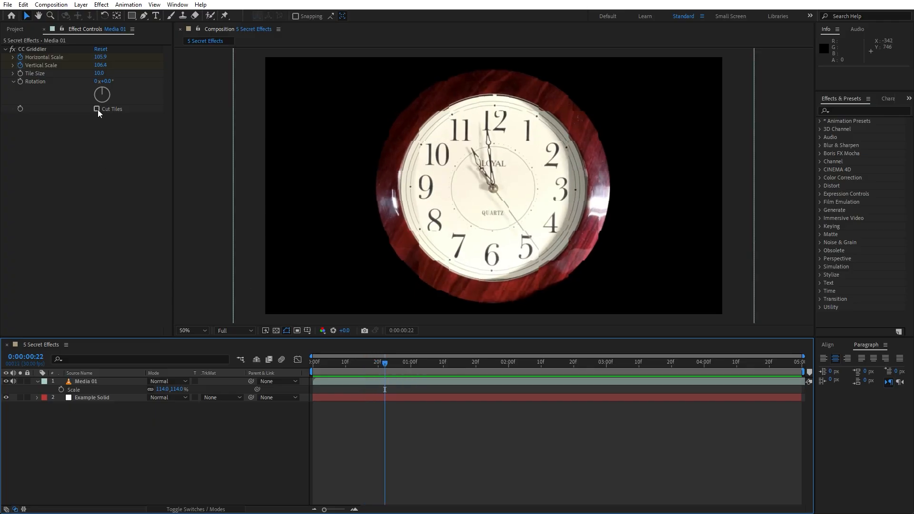
{"action": "left_click", "coordinate": [410, 365]}
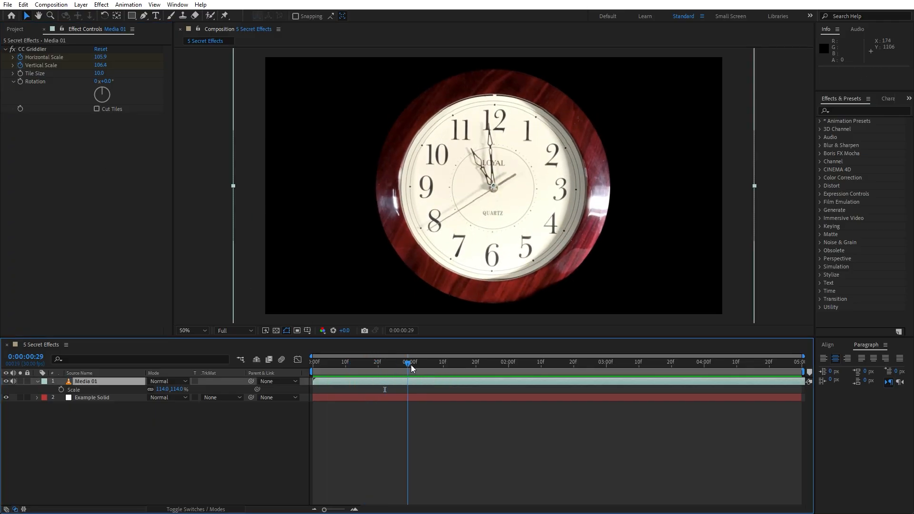
{"action": "left_click_drag", "start_coordinate": [412, 368], "coordinate": [415, 368]}
{"action": "left_click_drag", "start_coordinate": [100, 74], "coordinate": [92, 74]}
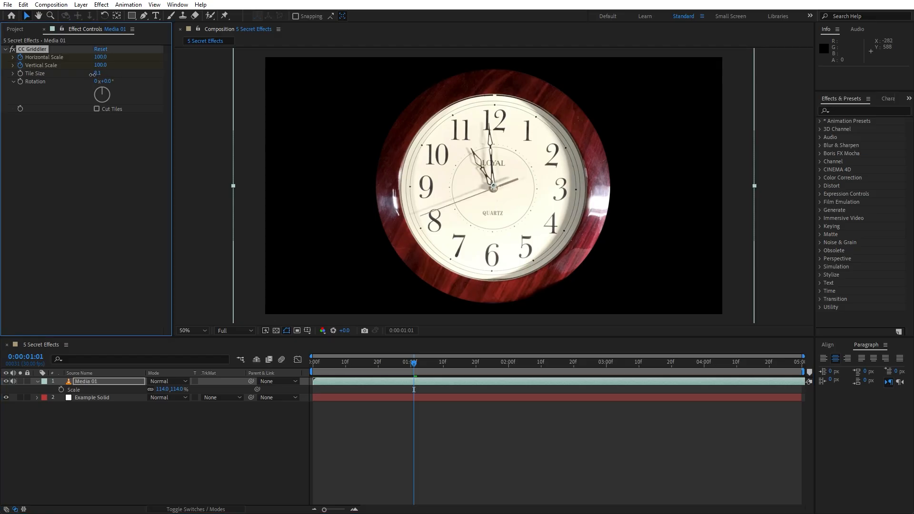
{"action": "key", "text": "space"}
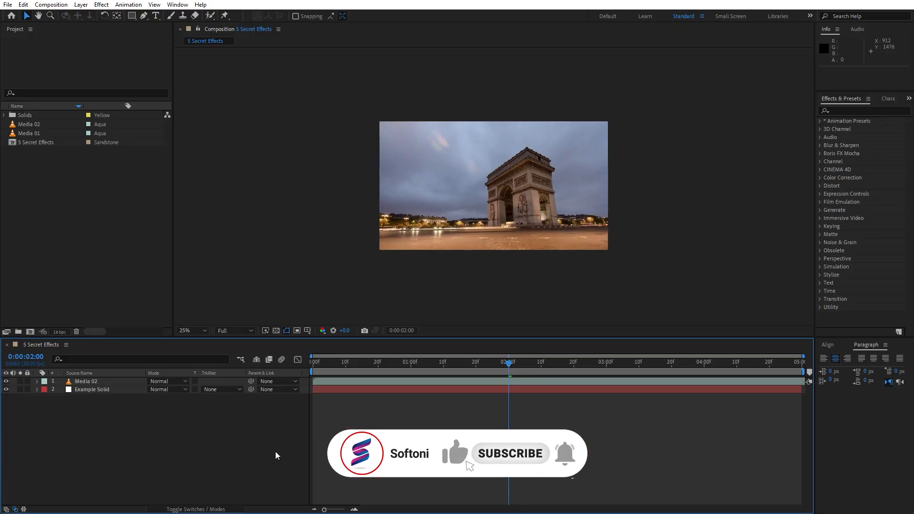
Apply the CC Spotlight perspective effect to the Media 02 layer.
{"action": "left_click", "coordinate": [101, 382]}
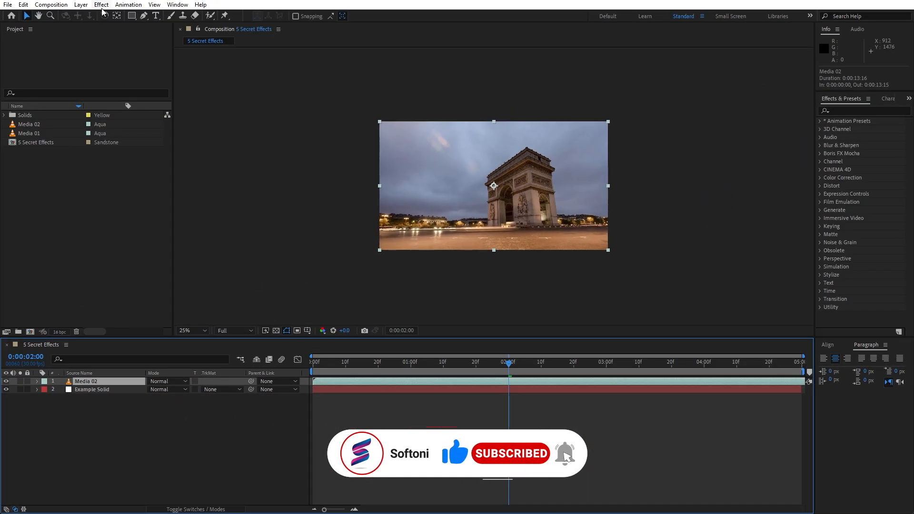
{"action": "left_click", "coordinate": [111, 5]}
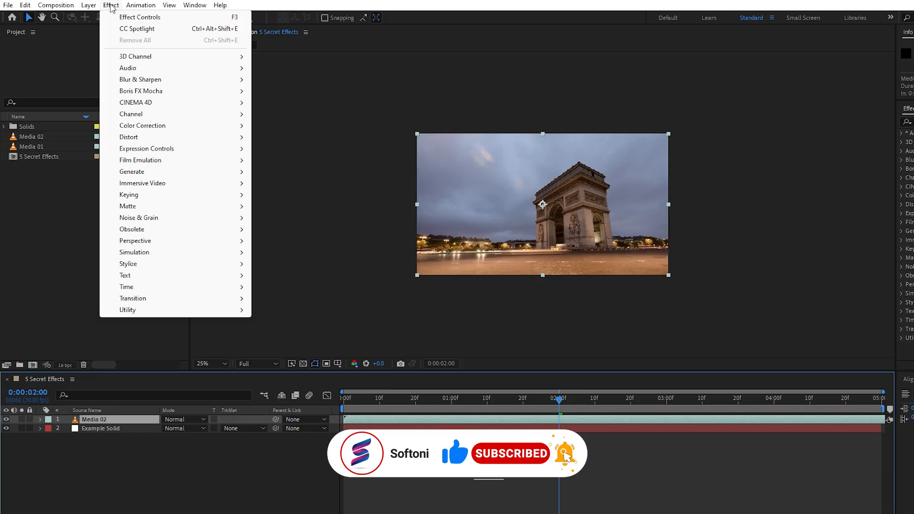
{"action": "mouse_move", "coordinate": [162, 242]}
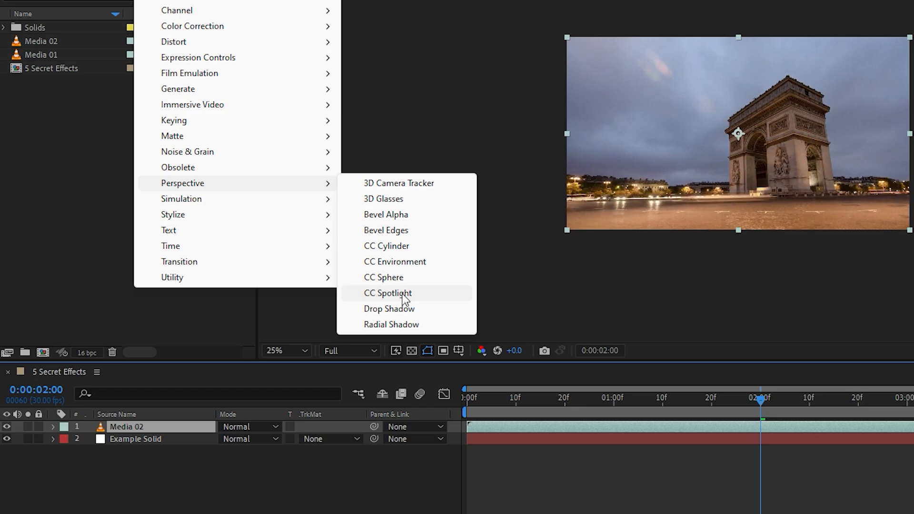
{"action": "left_click", "coordinate": [400, 294]}
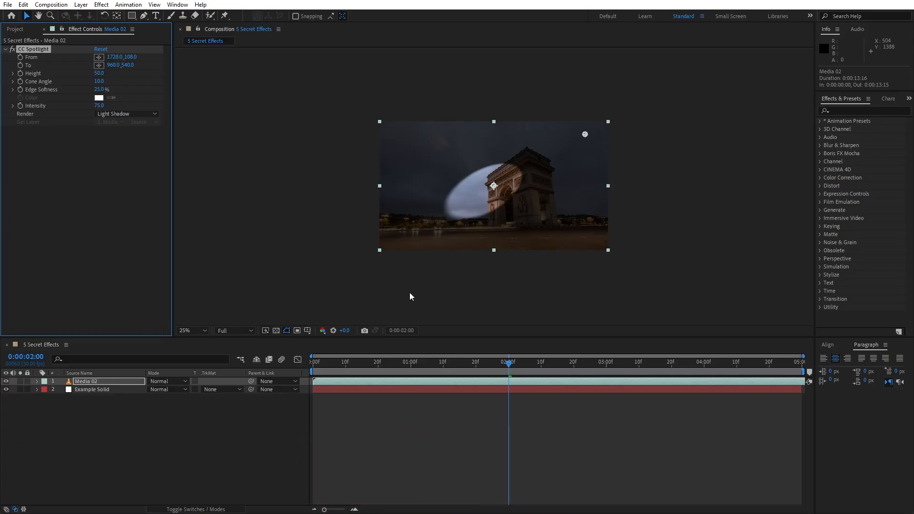
At 0:00:01:05, move the CC Spotlight From point outside the frame's upper-left corner, to about -212, -128.
{"action": "left_click", "coordinate": [118, 384]}
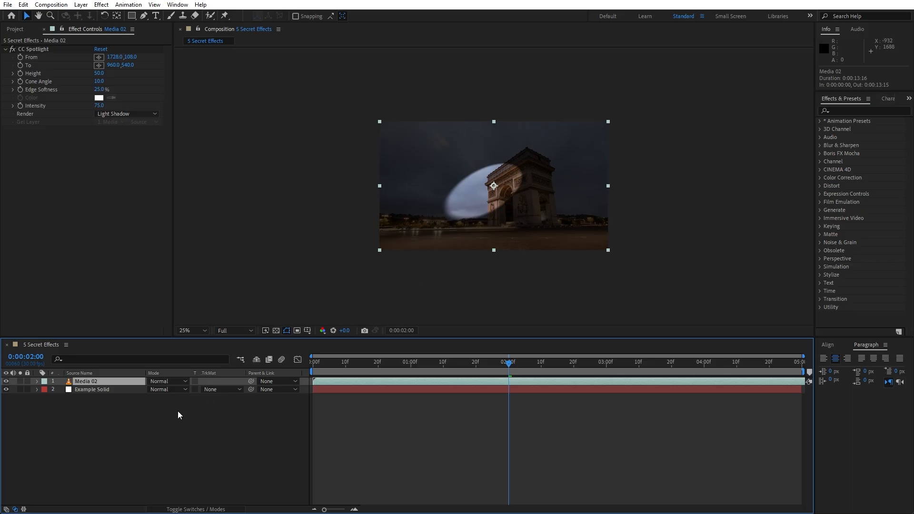
{"action": "left_click", "coordinate": [443, 365]}
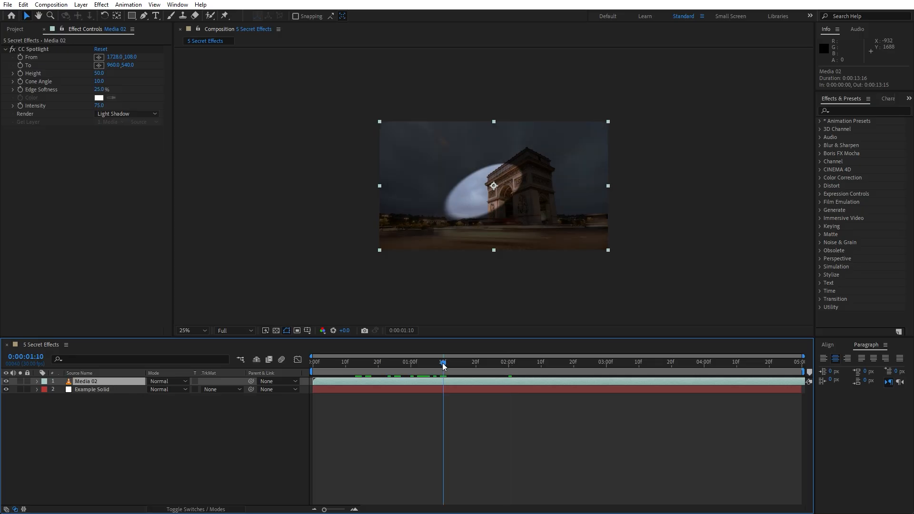
{"action": "mouse_move", "coordinate": [444, 366]}
{"action": "left_mouse_down"}
{"action": "mouse_move", "coordinate": [390, 365]}
{"action": "mouse_move", "coordinate": [427, 365]}
{"action": "left_mouse_up"}
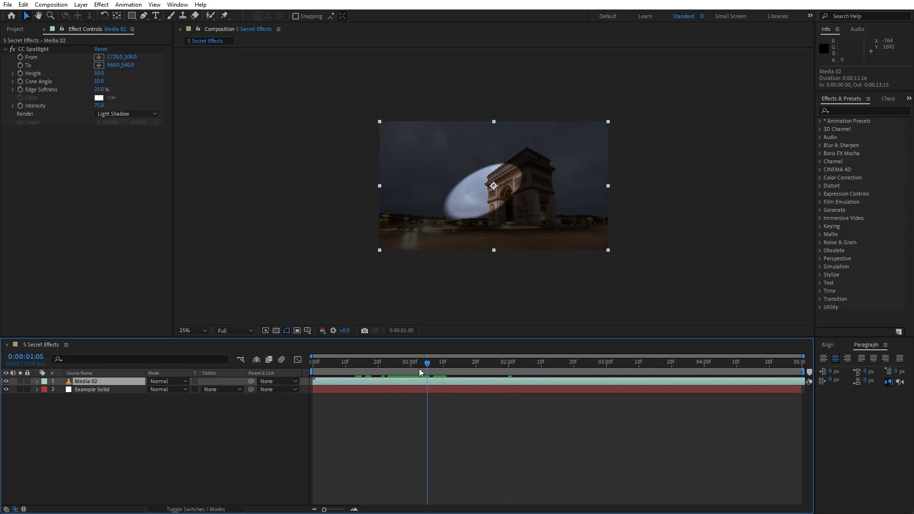
{"action": "left_click", "coordinate": [43, 49]}
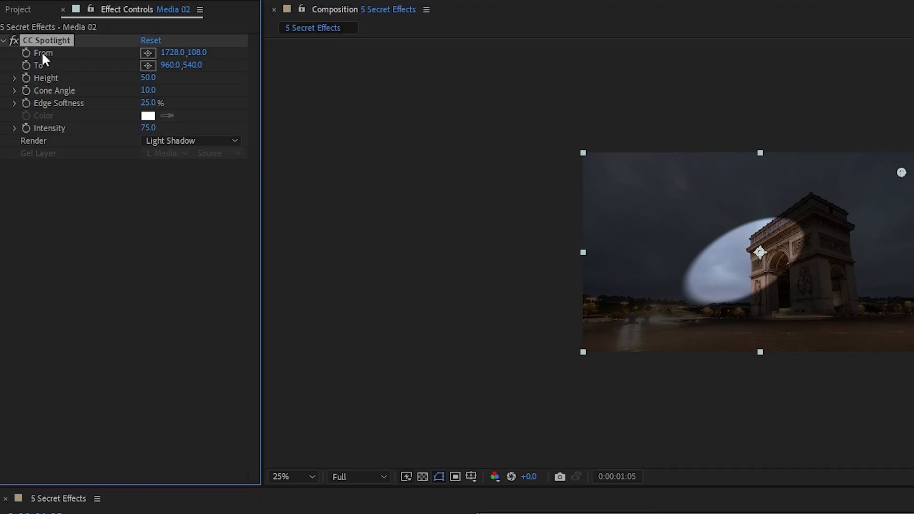
{"action": "left_click_drag", "start_coordinate": [908, 180], "coordinate": [548, 133]}
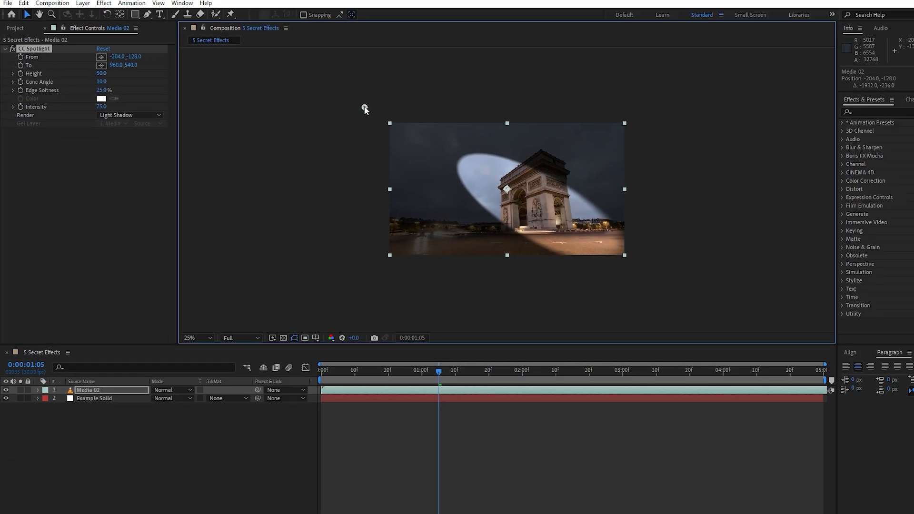
{"action": "left_click_drag", "start_coordinate": [364, 107], "coordinate": [364, 107]}
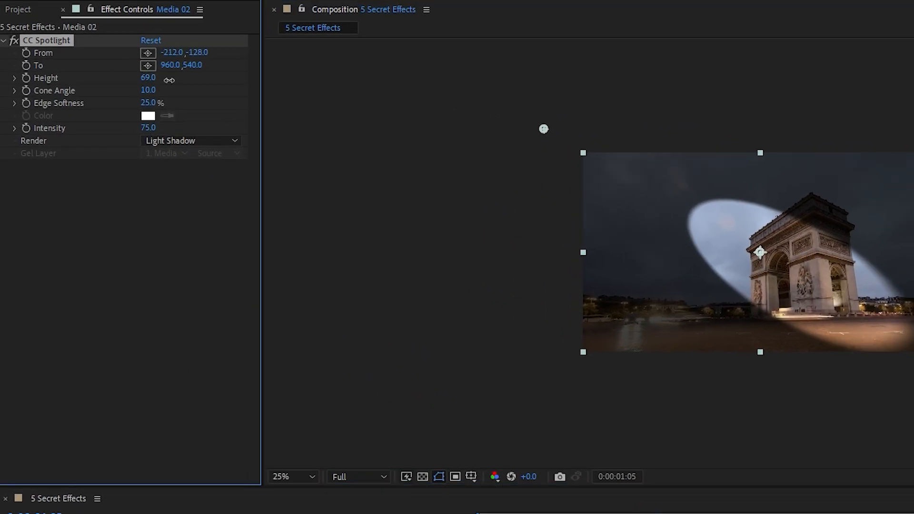
Set the CC Spotlight Height to 100, Cone Angle to 20, Edge Softness to 100% and Intensity to 65.
{"action": "left_click_drag", "start_coordinate": [109, 73], "coordinate": [249, 114]}
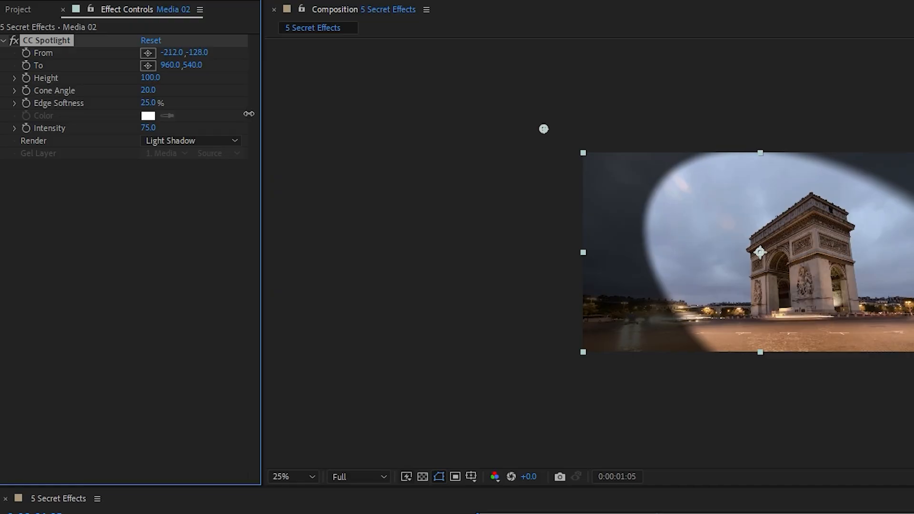
{"action": "left_click", "coordinate": [148, 103]}
{"action": "type", "text": "100"}
{"action": "key", "text": "Return"}
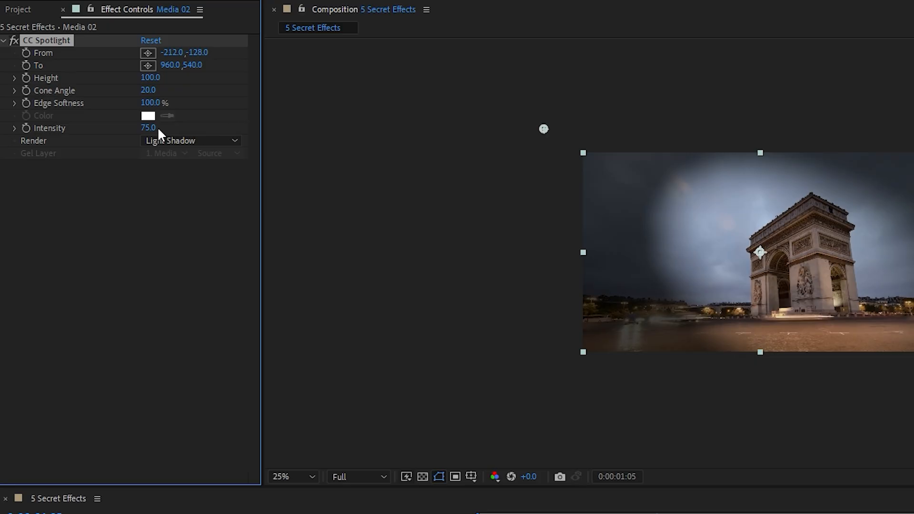
{"action": "left_click_drag", "start_coordinate": [153, 133], "coordinate": [138, 128]}
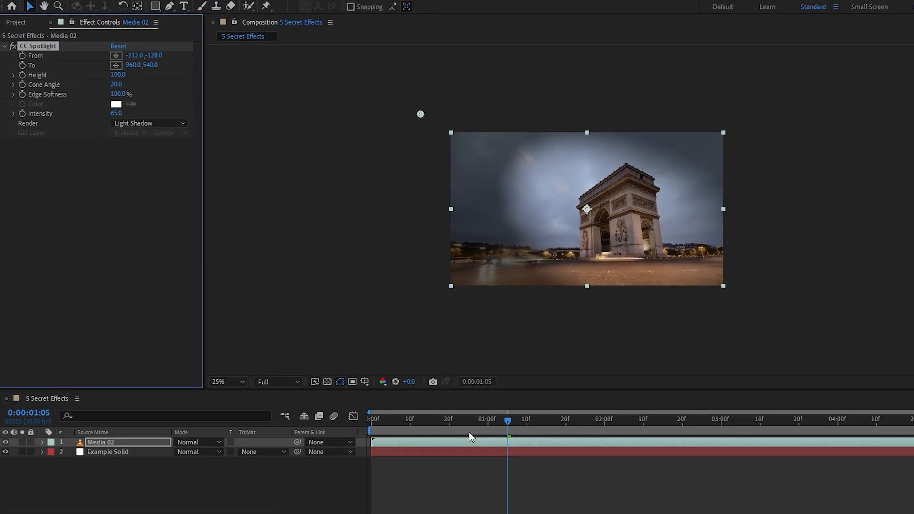
At the composition start, move the spotlight's From point slightly down and further left of the footage, and preview the lighting.
{"action": "left_click_drag", "start_coordinate": [397, 365], "coordinate": [299, 366]}
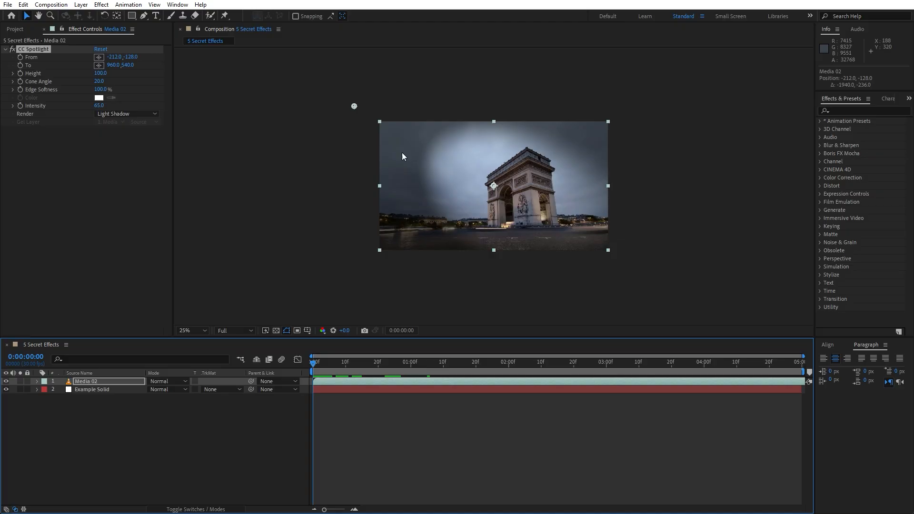
{"action": "left_click_drag", "start_coordinate": [355, 106], "coordinate": [346, 119]}
{"action": "left_click_drag", "start_coordinate": [227, 113], "coordinate": [228, 125]}
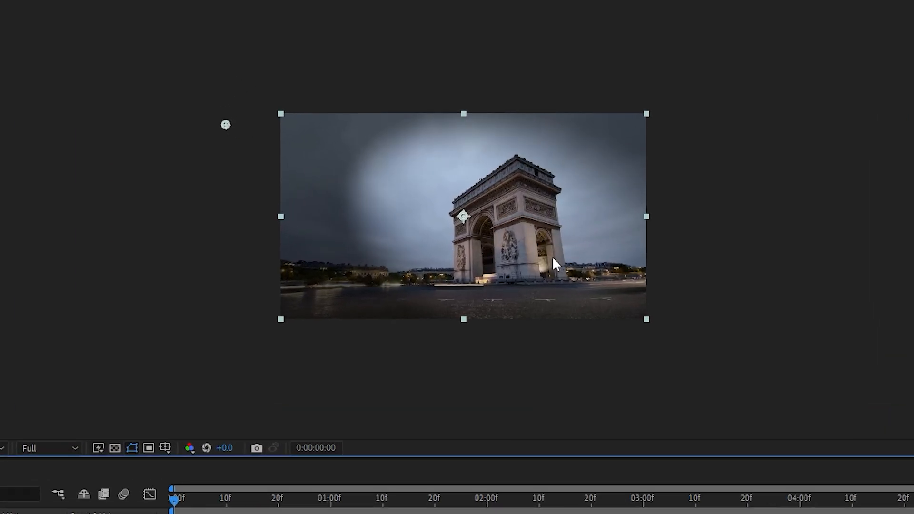
{"action": "key", "text": "space"}
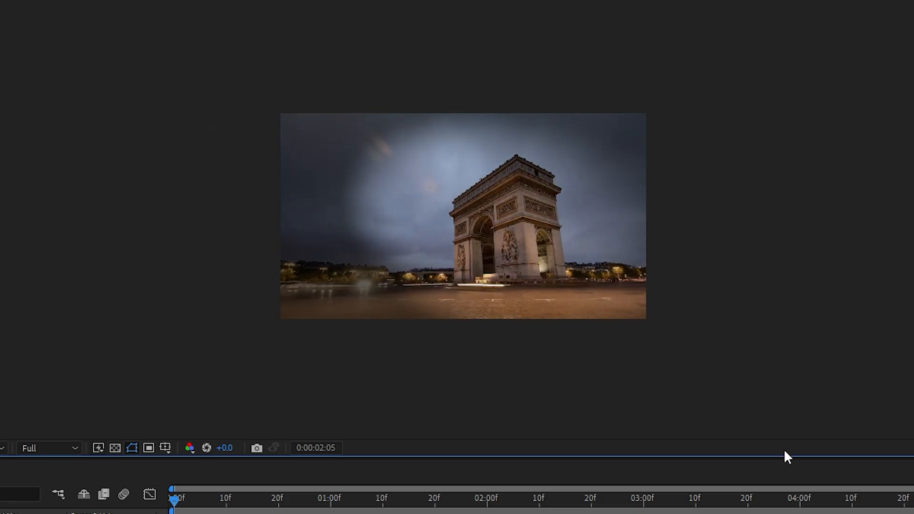
{"action": "key", "text": "space"}
{"action": "key", "text": "space"}
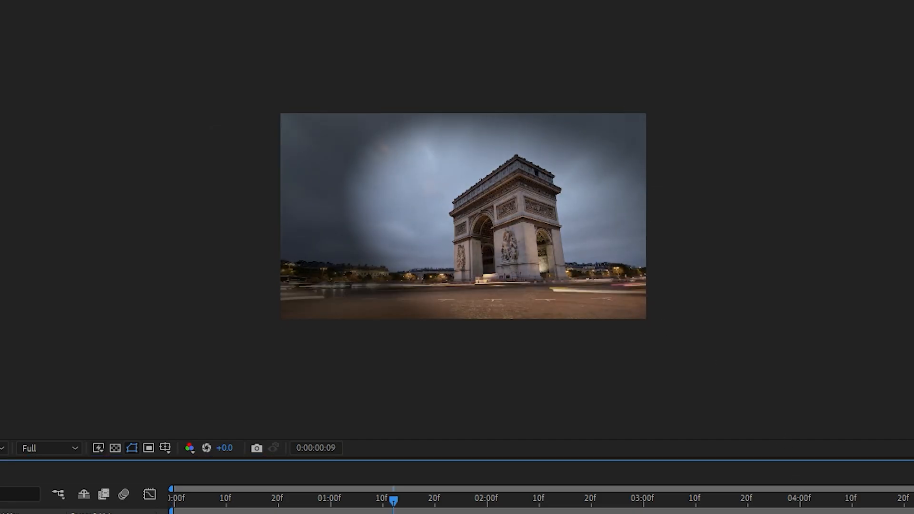